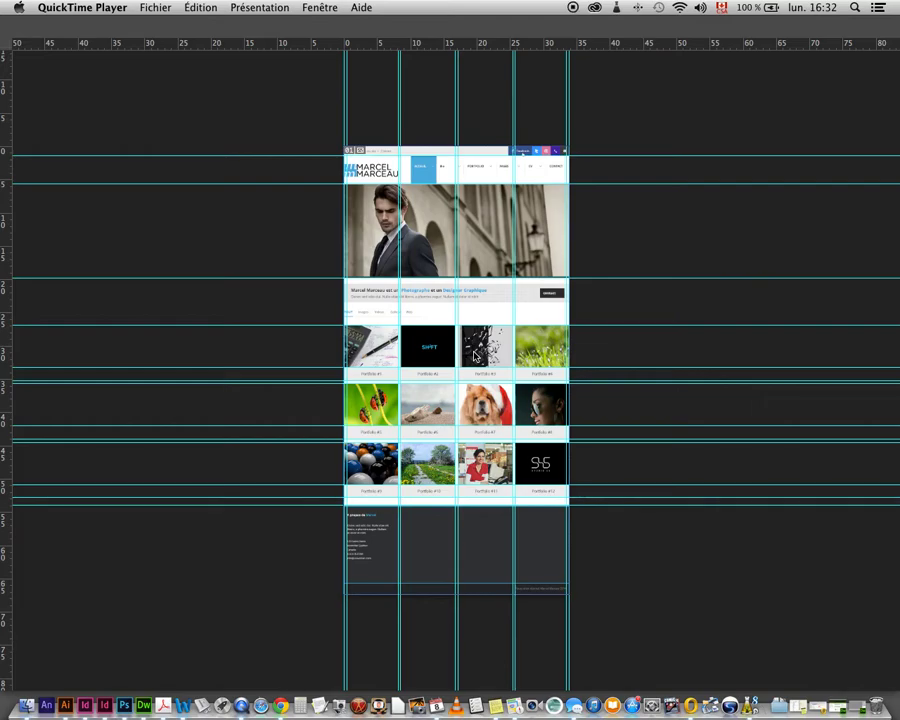
Step: Activate Photoshop and hide the toolbar, options bar and Layers panel so only the canvas shows
left_click(606, 158)
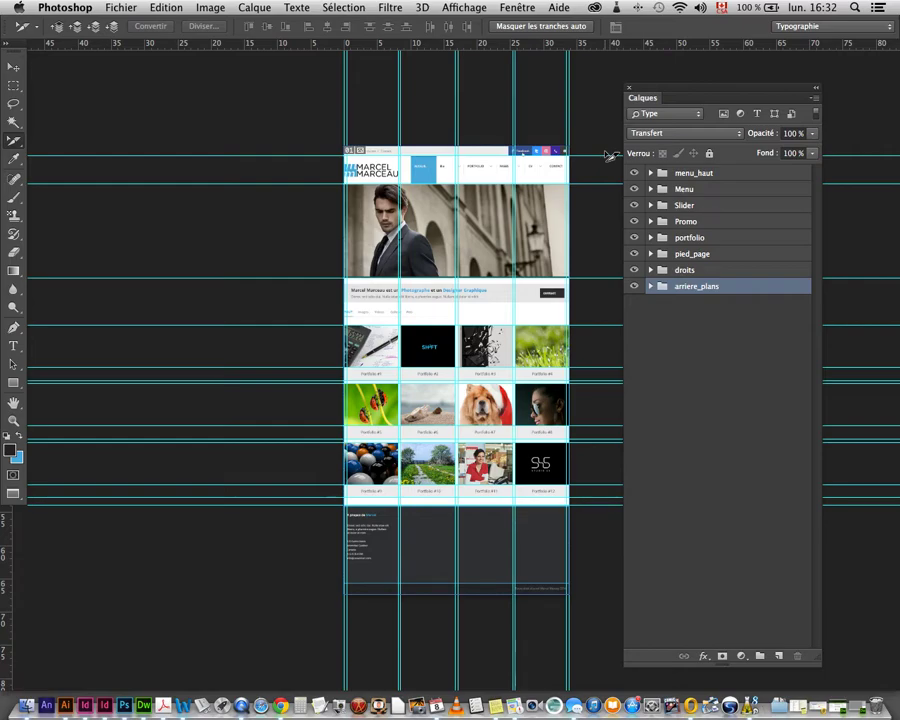
key("Tab")
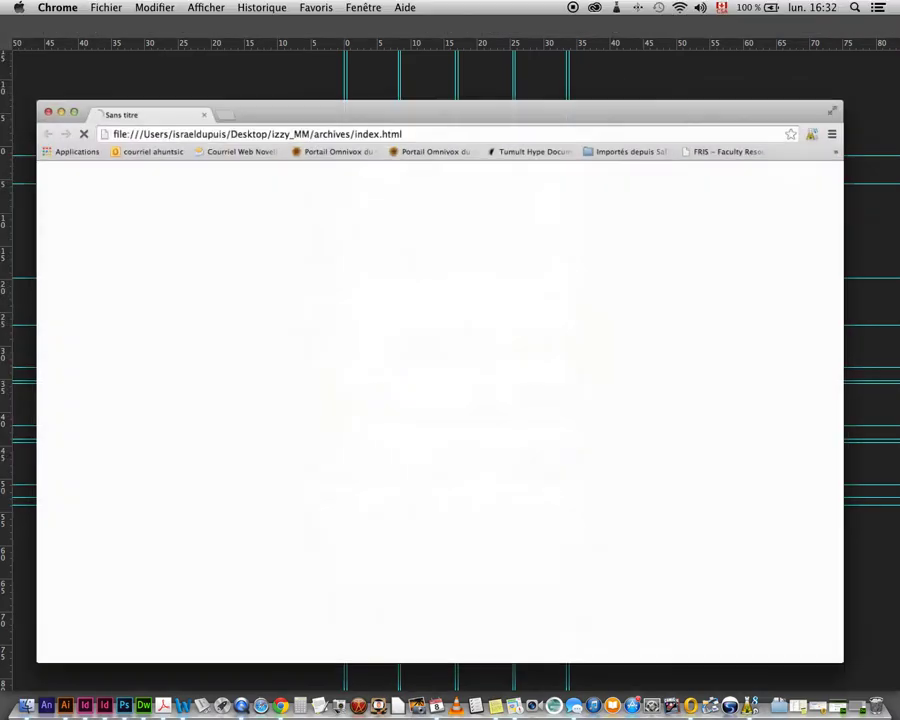
scroll(426, 407, "down", 3)
scroll(426, 407, "down", 5)
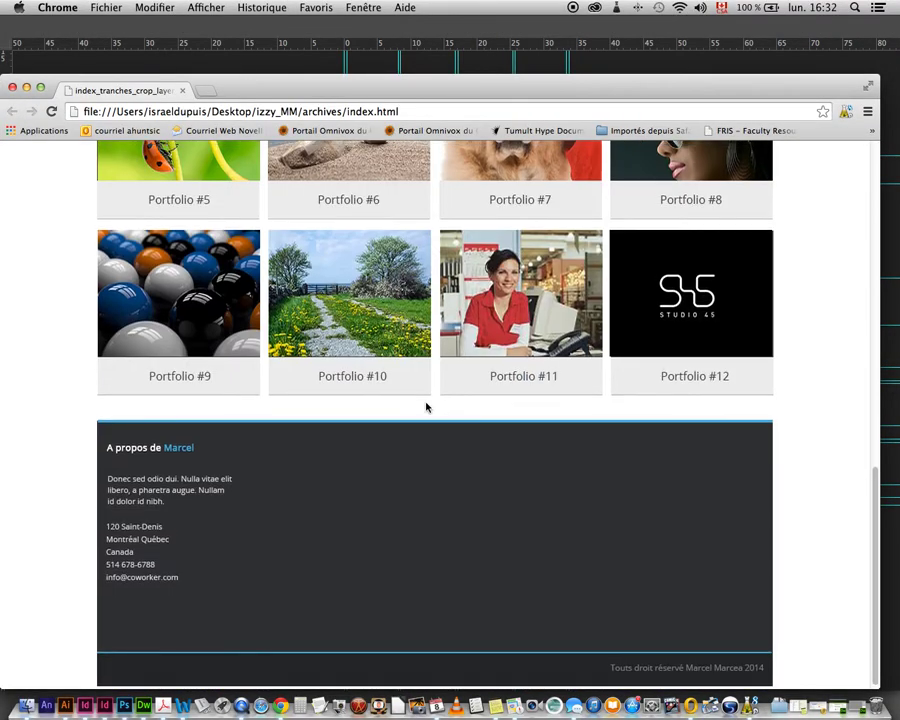
scroll(426, 407, "up", 5)
scroll(426, 407, "up", 1)
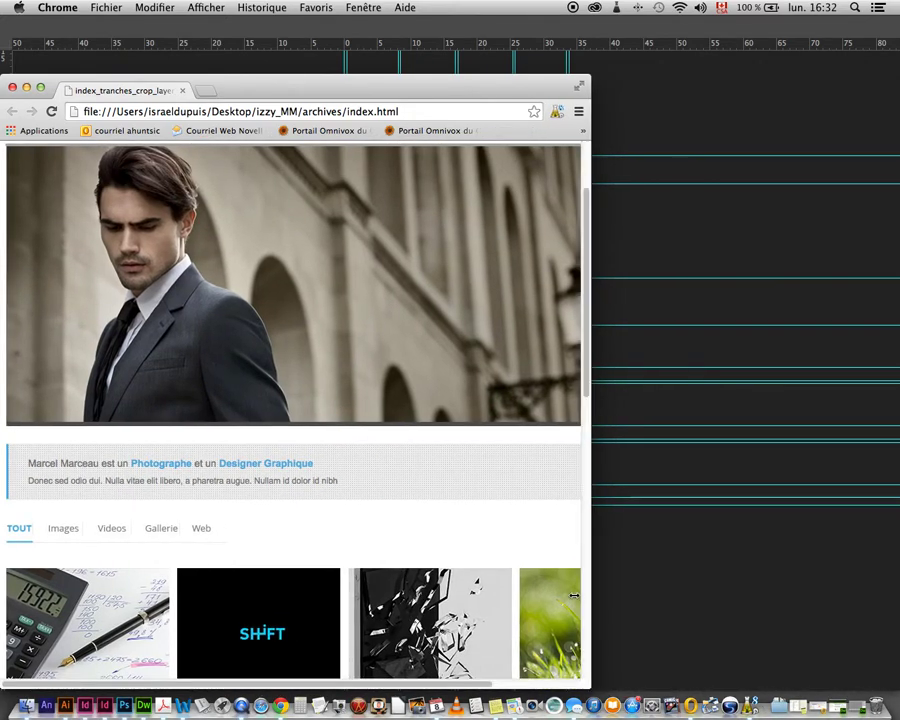
left_click_drag(881, 628, 787, 600)
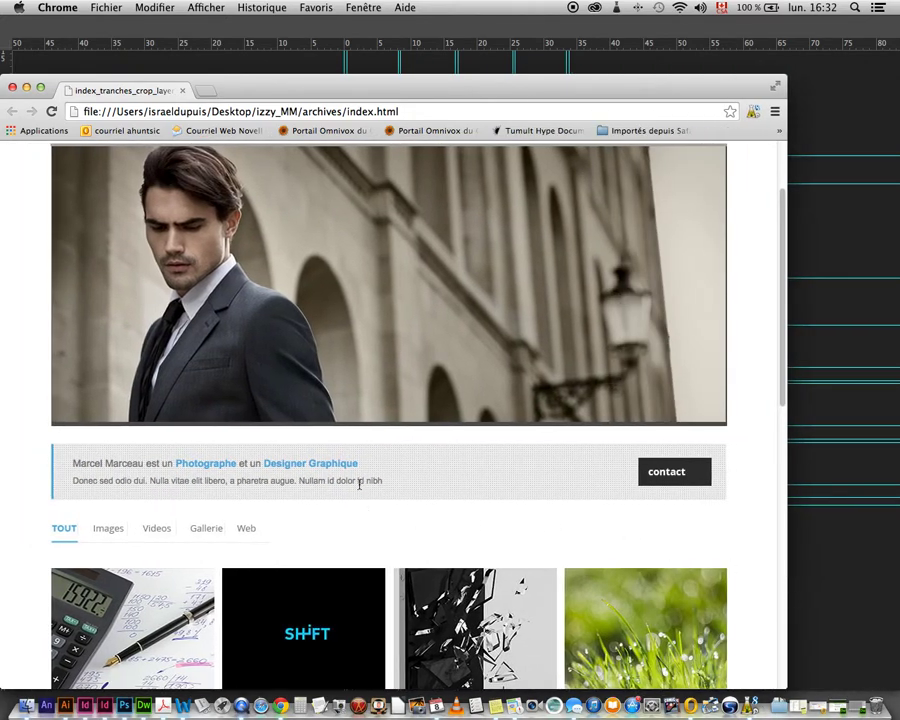
left_click_drag(359, 482, 174, 463)
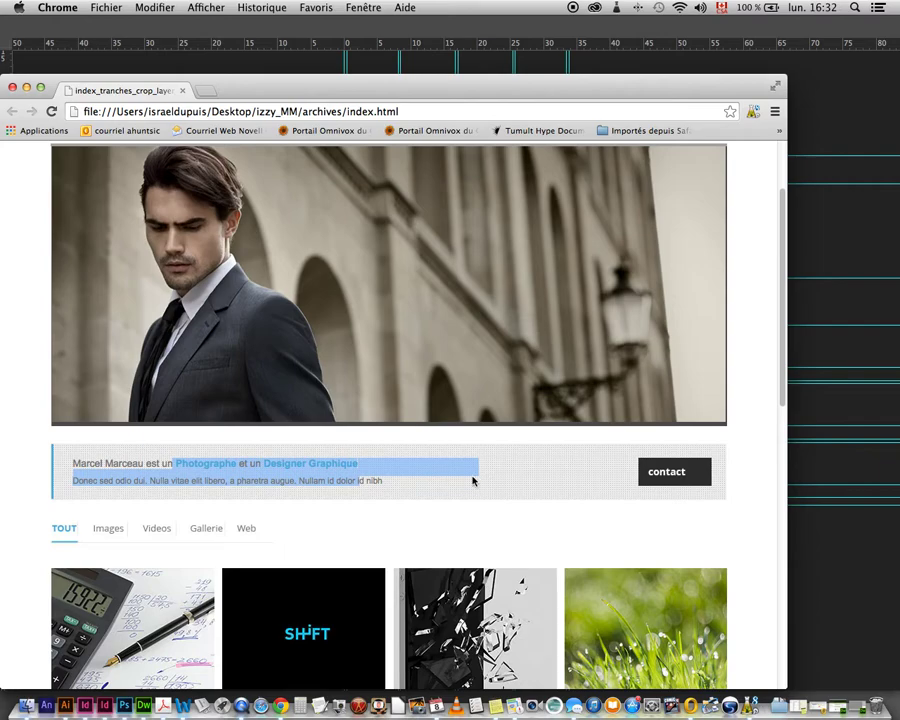
scroll(473, 481, "up", 2)
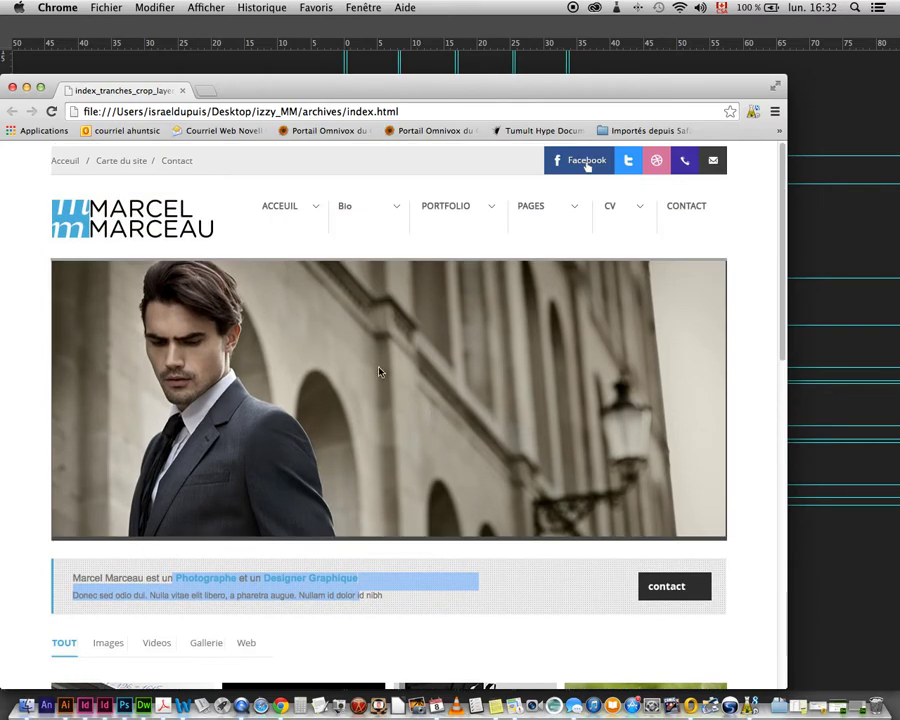
left_click(401, 600)
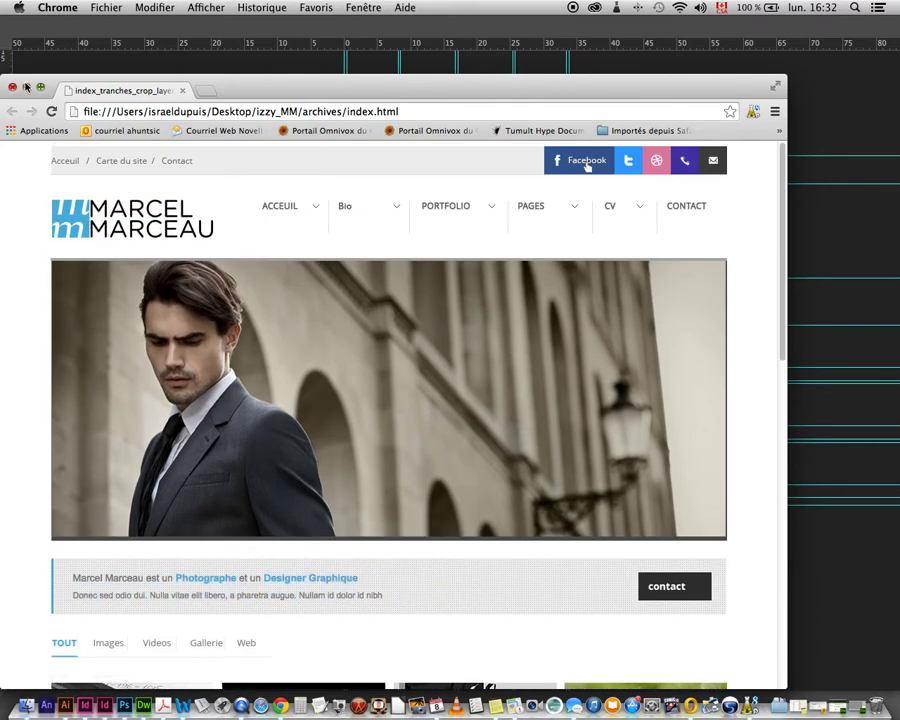
key("super+m")
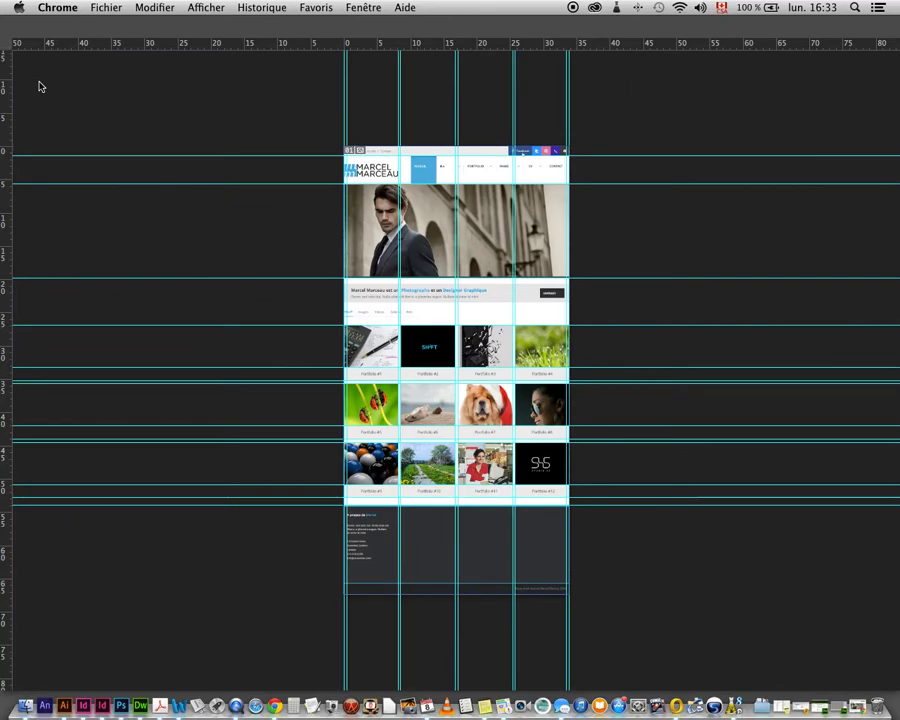
Step: Drag out an extra vertical guide, then remove it with the Move tool, keeping the original guides
left_click(136, 82)
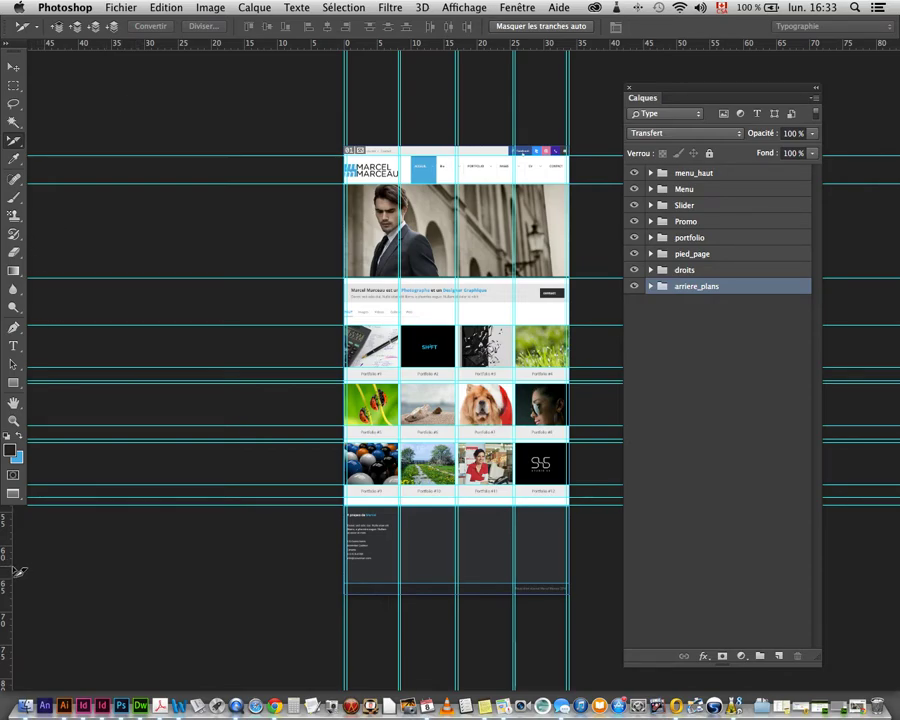
left_click_drag(18, 572, 226, 534)
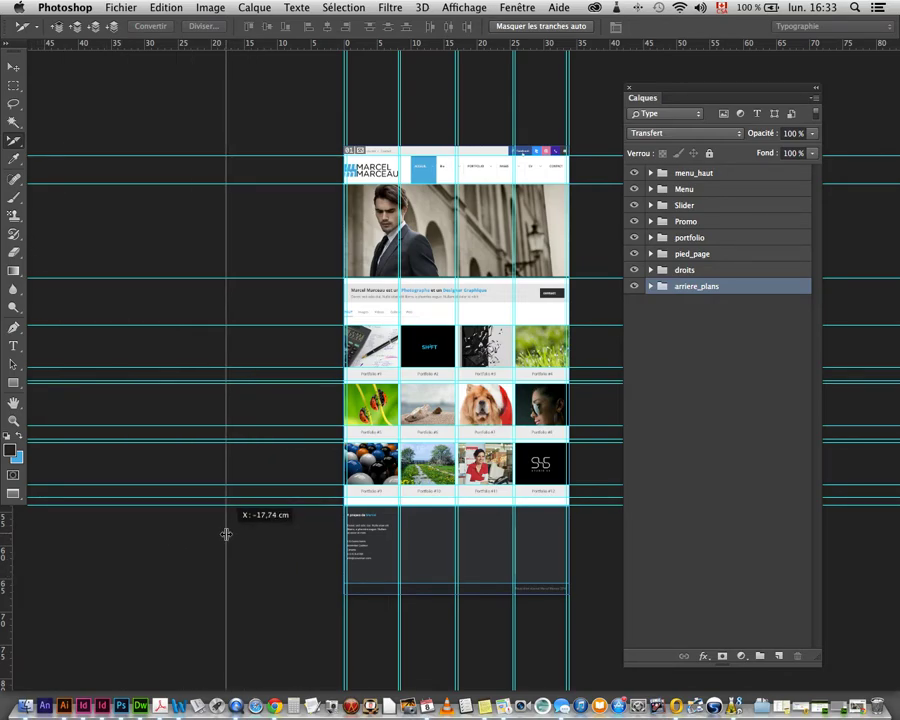
left_click_drag(226, 534, 134, 587)
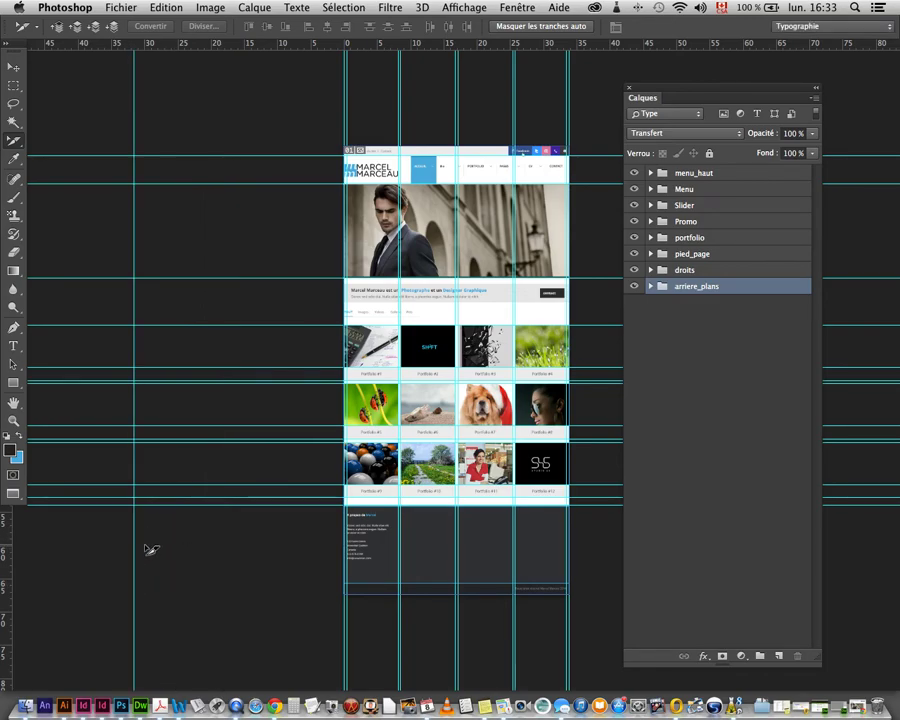
left_click(14, 66)
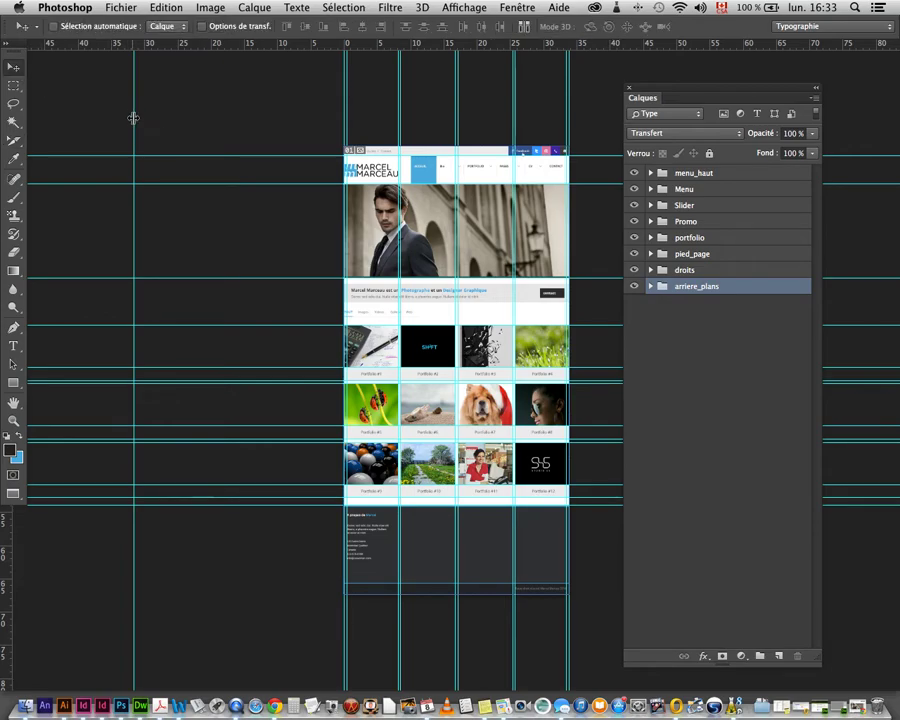
left_click_drag(132, 116, 15, 116)
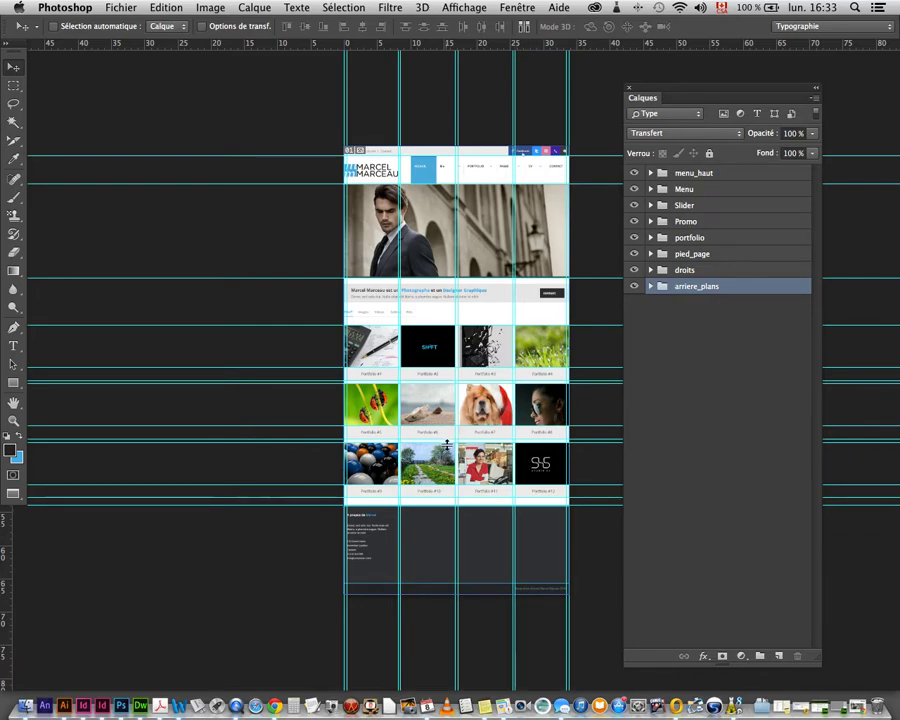
Step: Zoom in and generate slices from all guides with the Slice tool, then switch to Slice Select
left_click(443, 180)
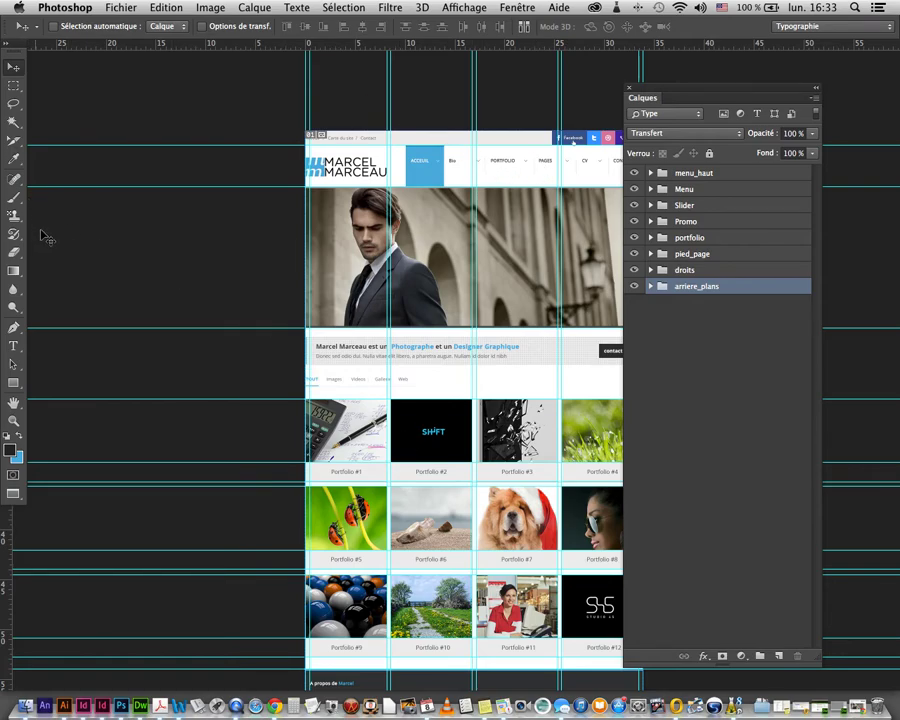
left_click(14, 140)
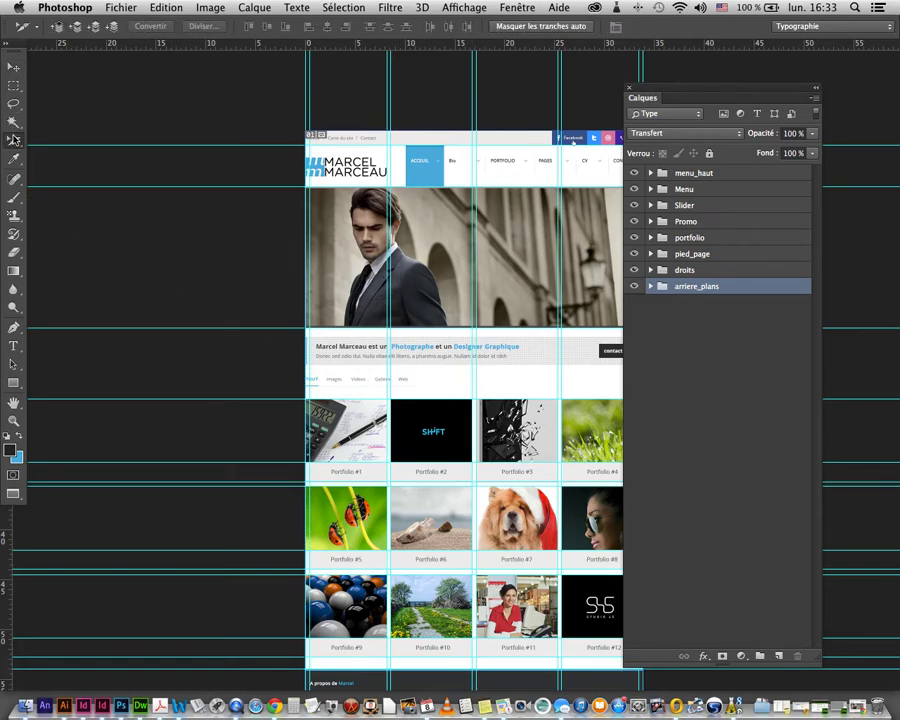
left_click_drag(14, 140, 60, 163)
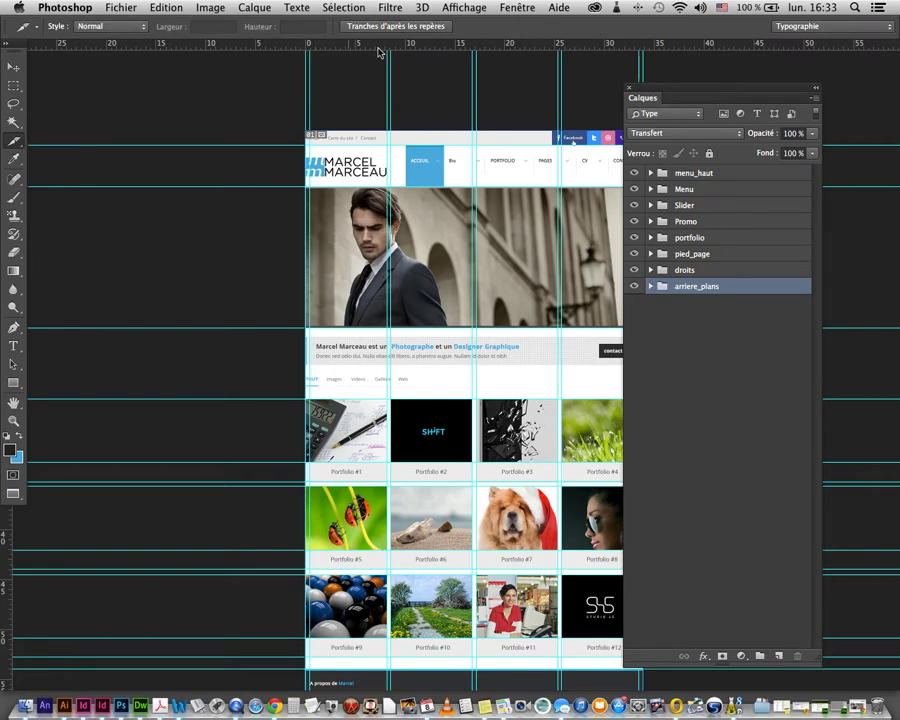
left_click(410, 26)
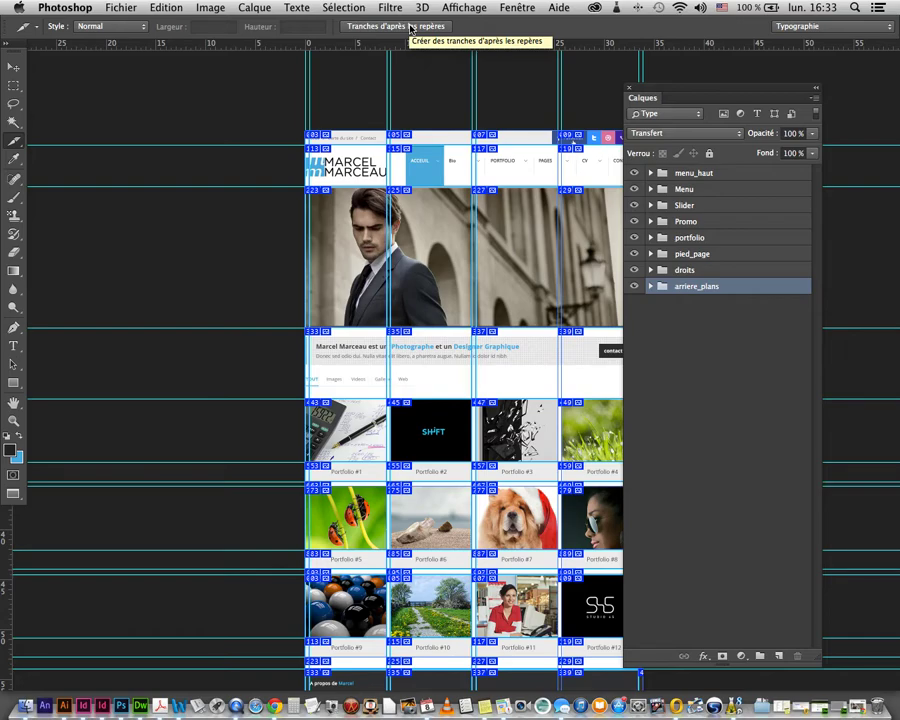
left_click_drag(21, 148, 97, 181)
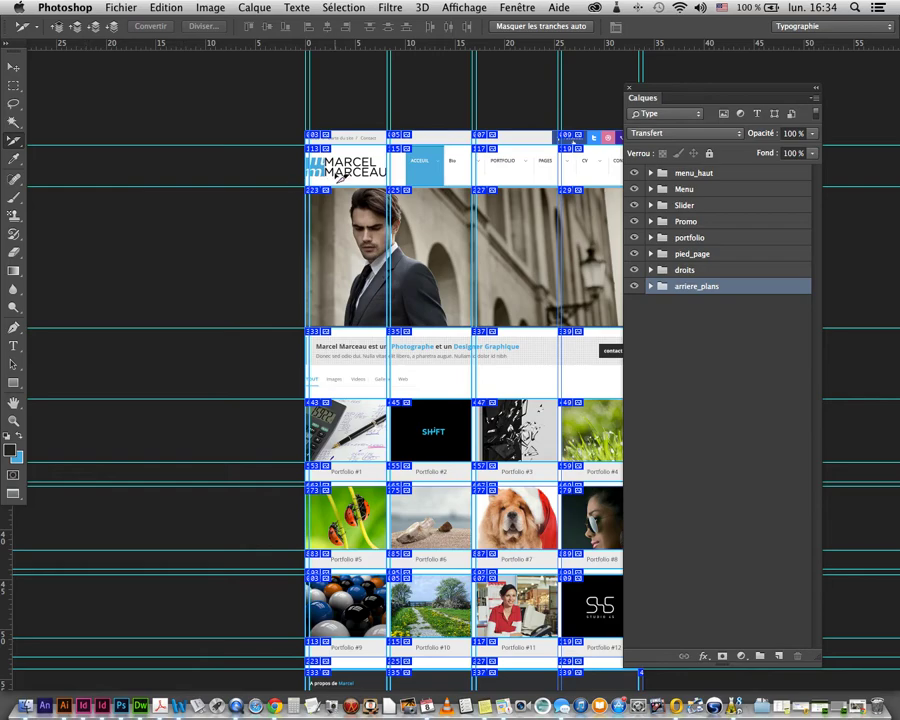
scroll(177, 176, "right", 5)
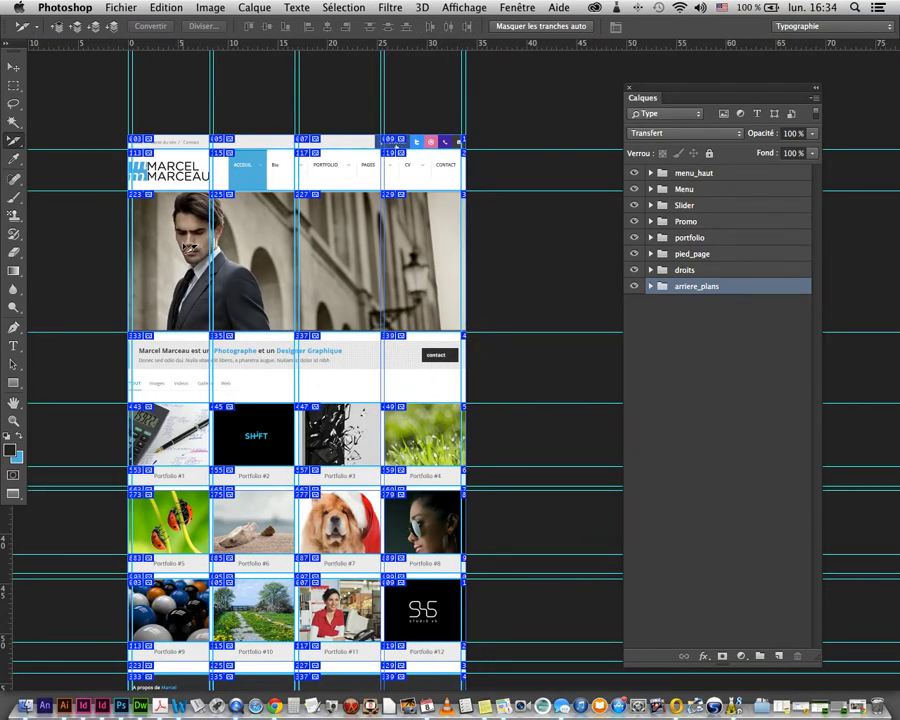
Step: Select the hero photo slice, extend it to the next guide, and zoom in twice on the photo
left_click(140, 173)
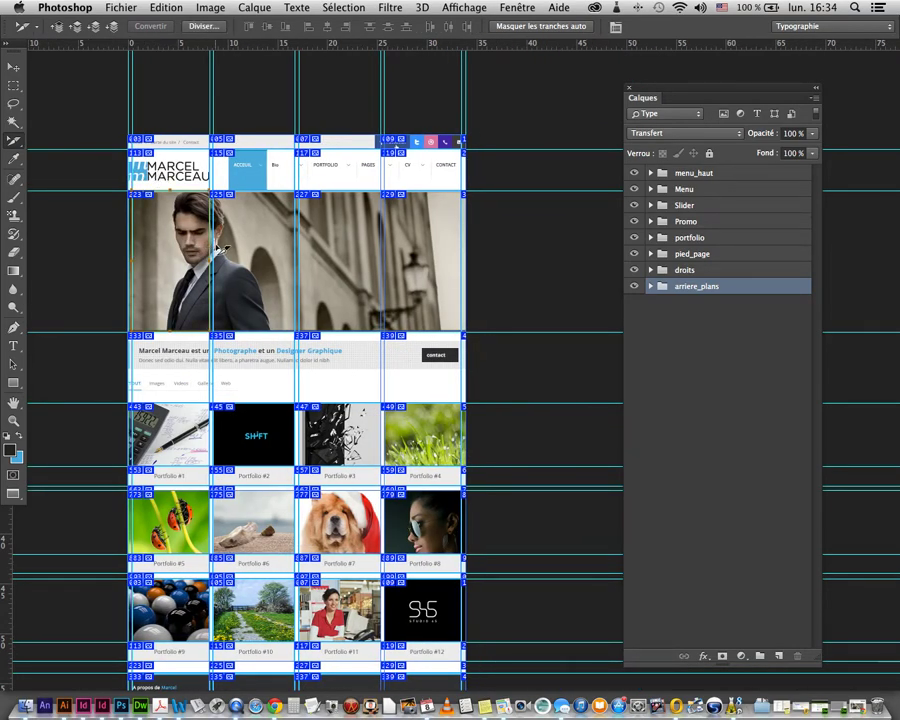
left_click(211, 240)
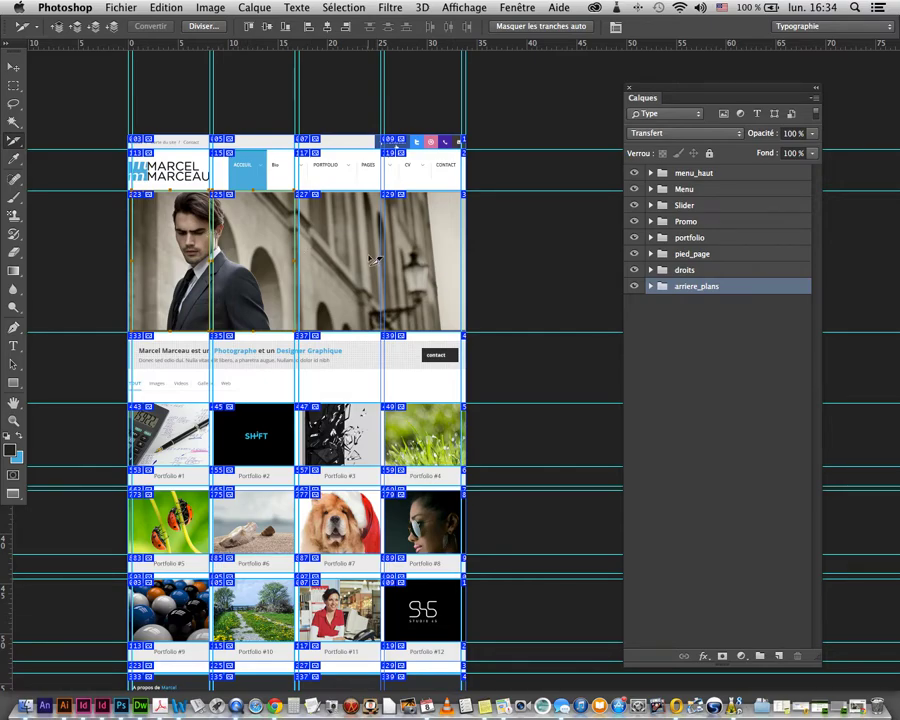
left_click_drag(211, 234, 295, 237)
right_click(397, 258)
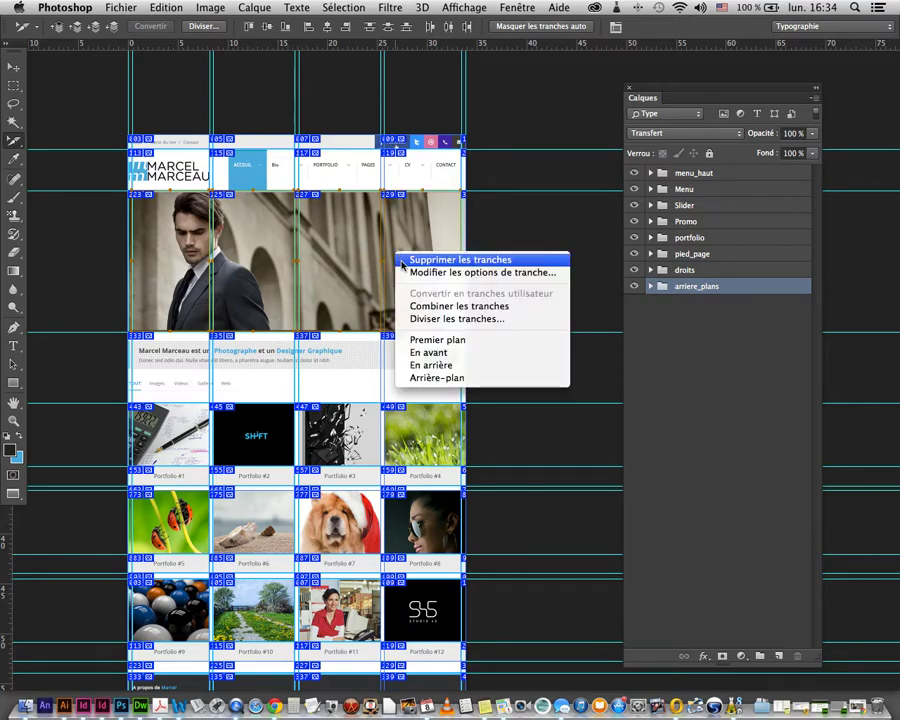
left_click(415, 306)
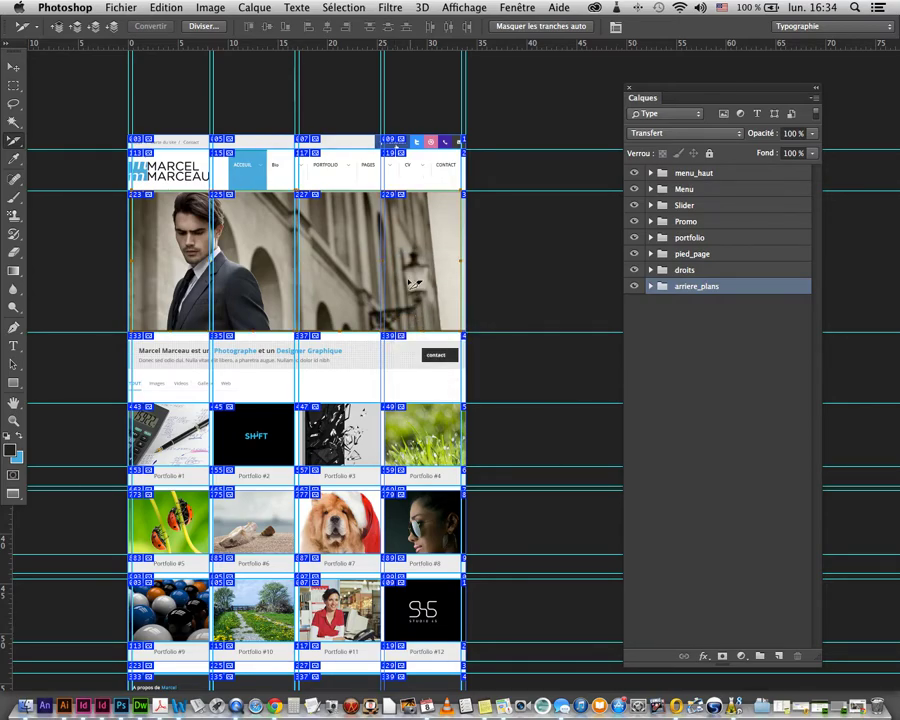
left_click(250, 299)
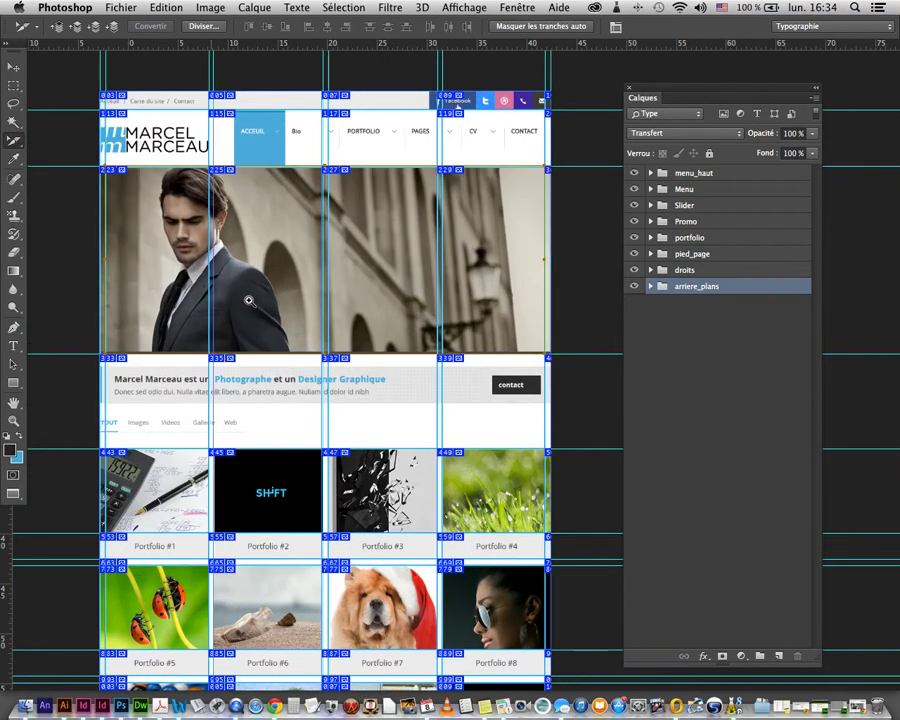
left_click(250, 299)
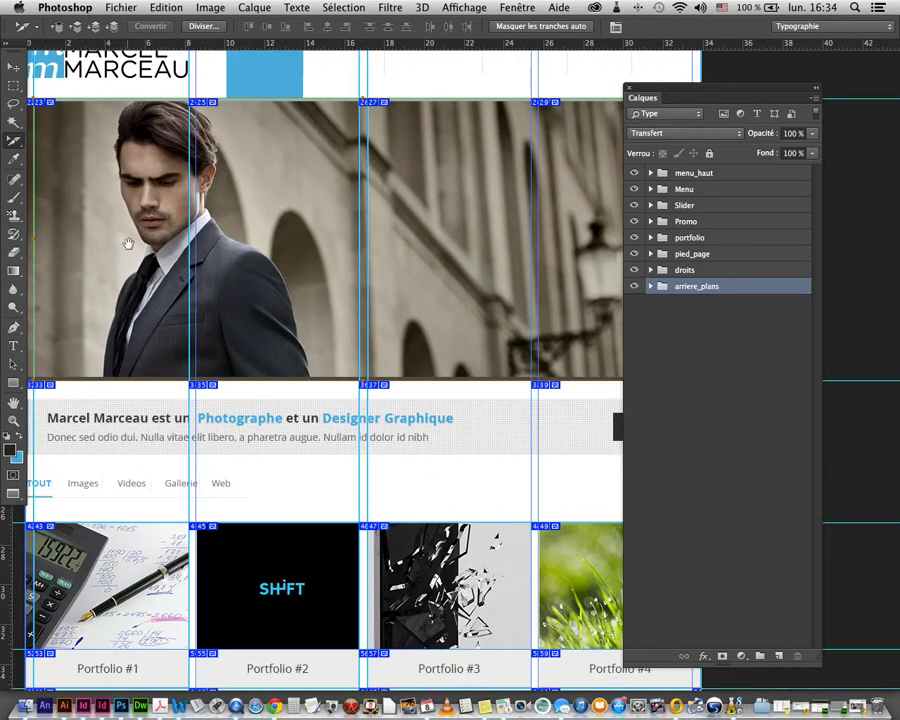
Step: Combine the two left hero-photo slices into one with Combiner les tranches
left_click_drag(127, 243, 258, 288)
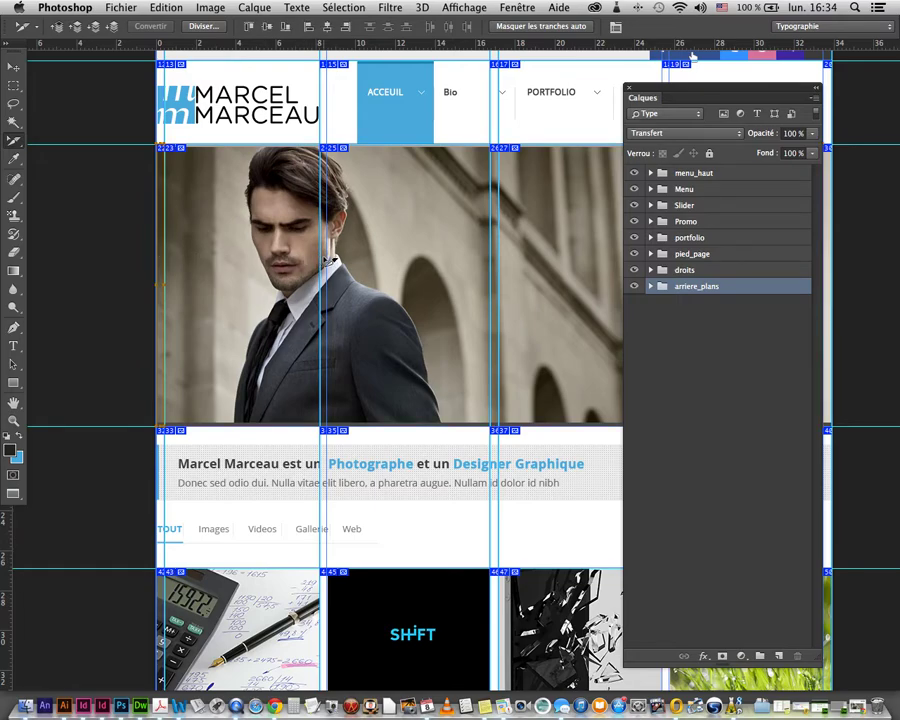
right_click(410, 252)
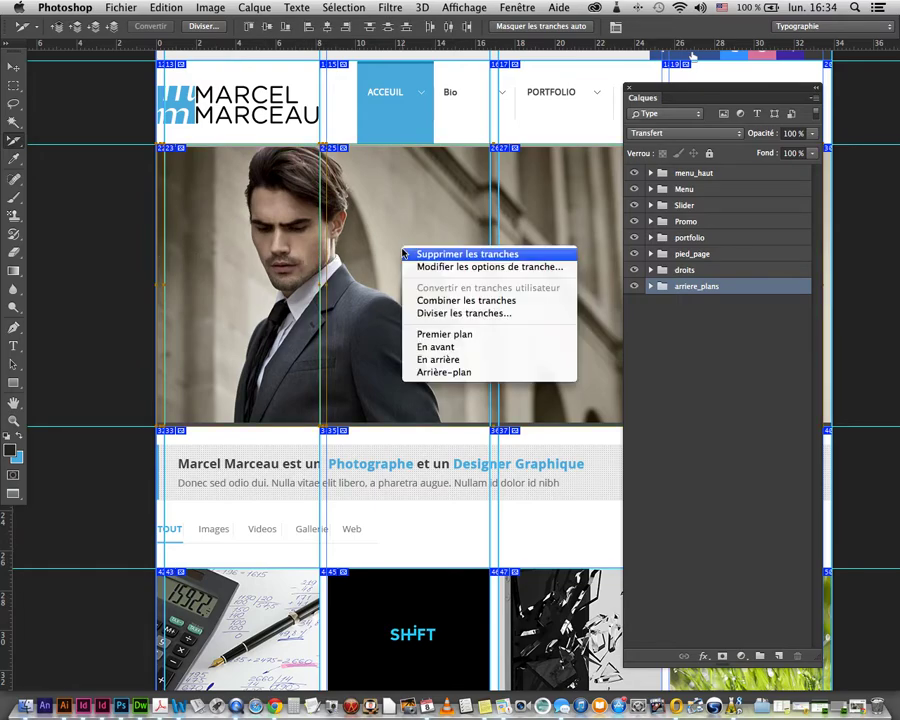
left_click(420, 300)
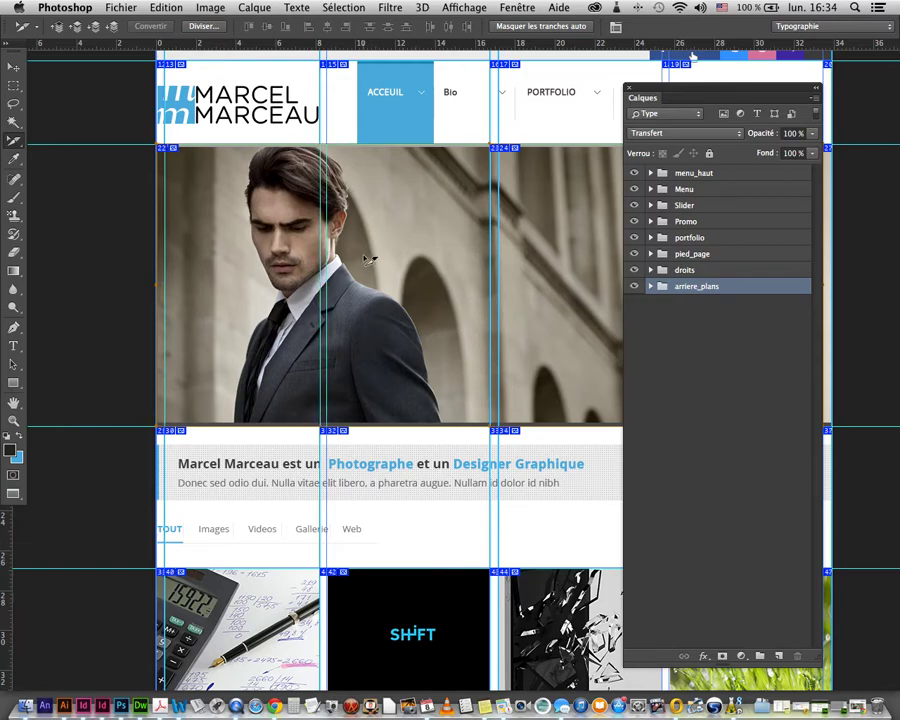
left_click_drag(420, 250, 229, 247)
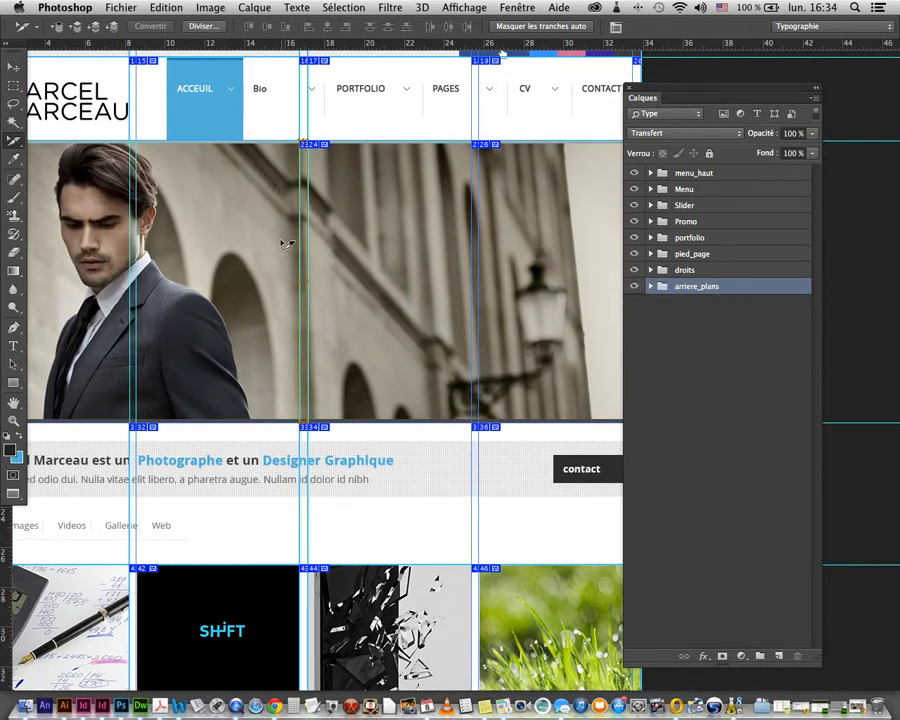
right_click(494, 241)
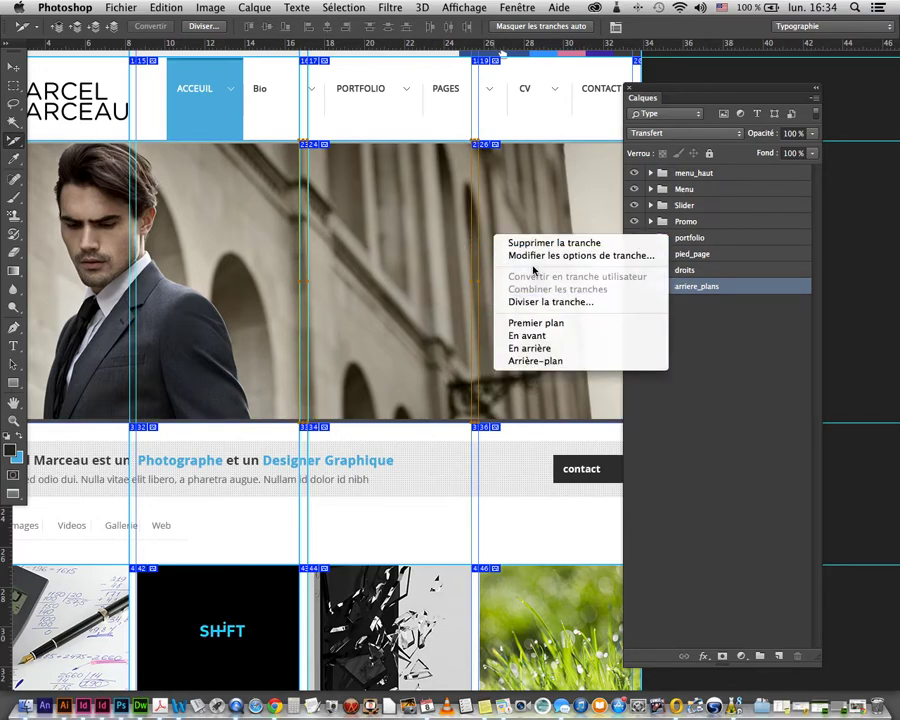
left_click(508, 205)
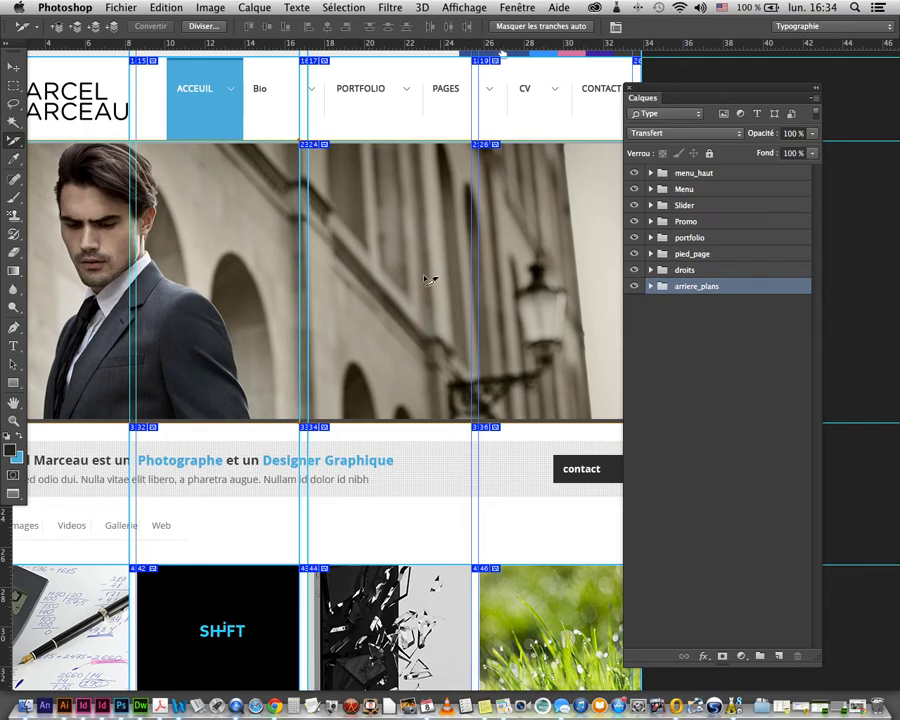
Step: Select the navigation menu and logo slices and combine them into one header-row slice
left_click_drag(322, 310, 358, 420)
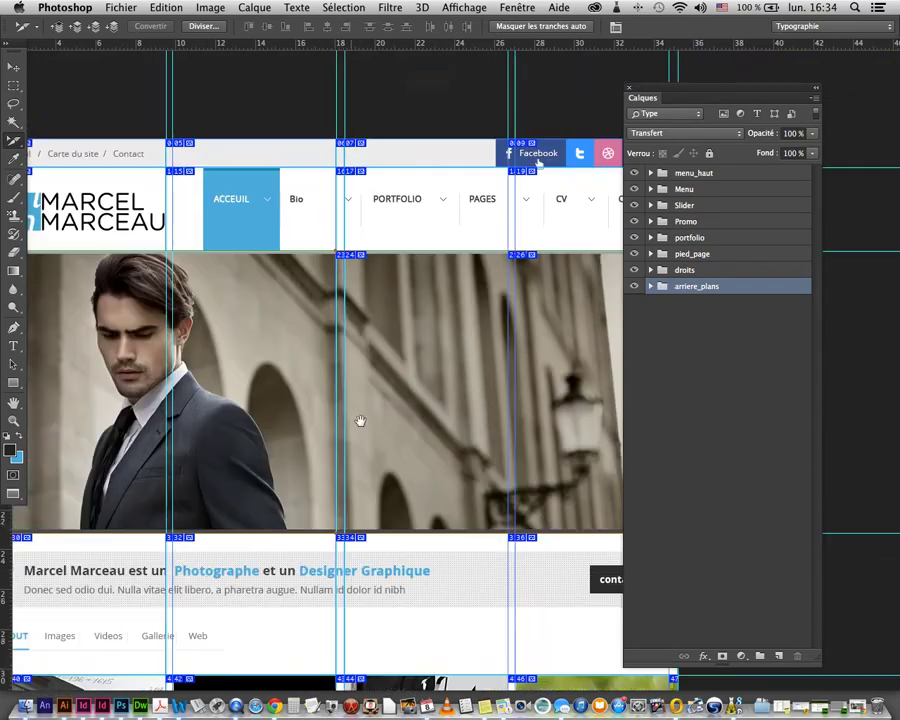
left_click_drag(326, 352, 372, 413)
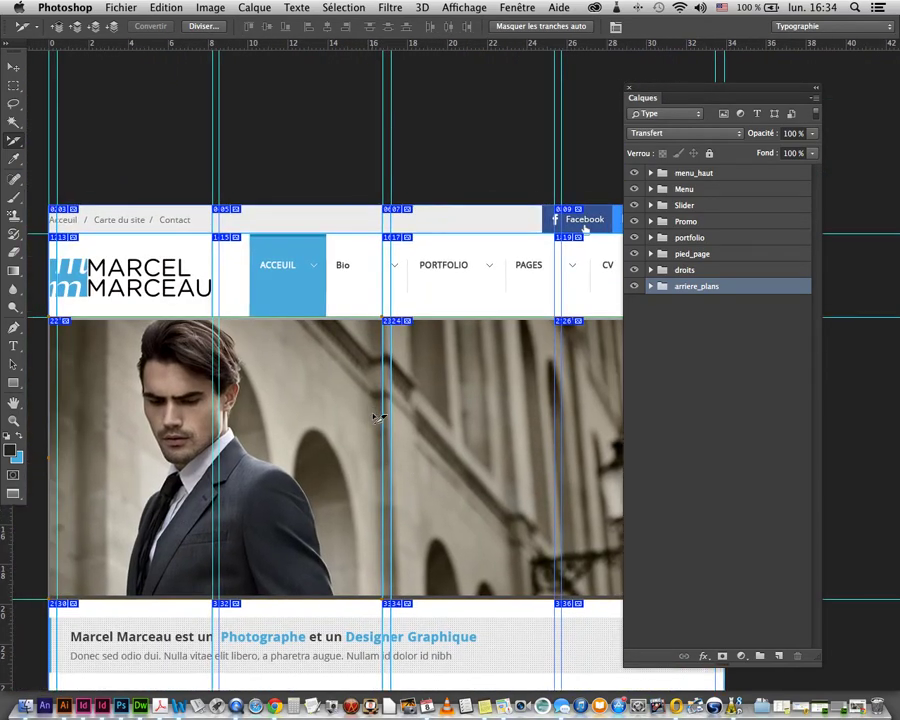
mouse_move(360, 332)
left_mouse_down()
mouse_move(331, 353)
mouse_move(328, 345)
mouse_move(339, 363)
mouse_move(342, 338)
left_mouse_up()
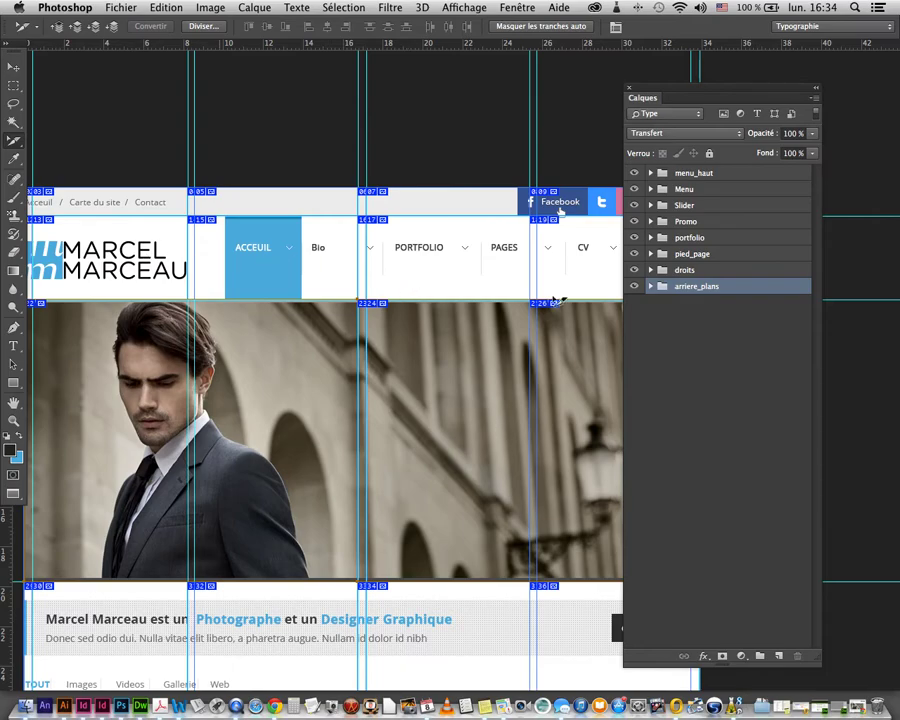
left_click_drag(373, 313, 271, 328)
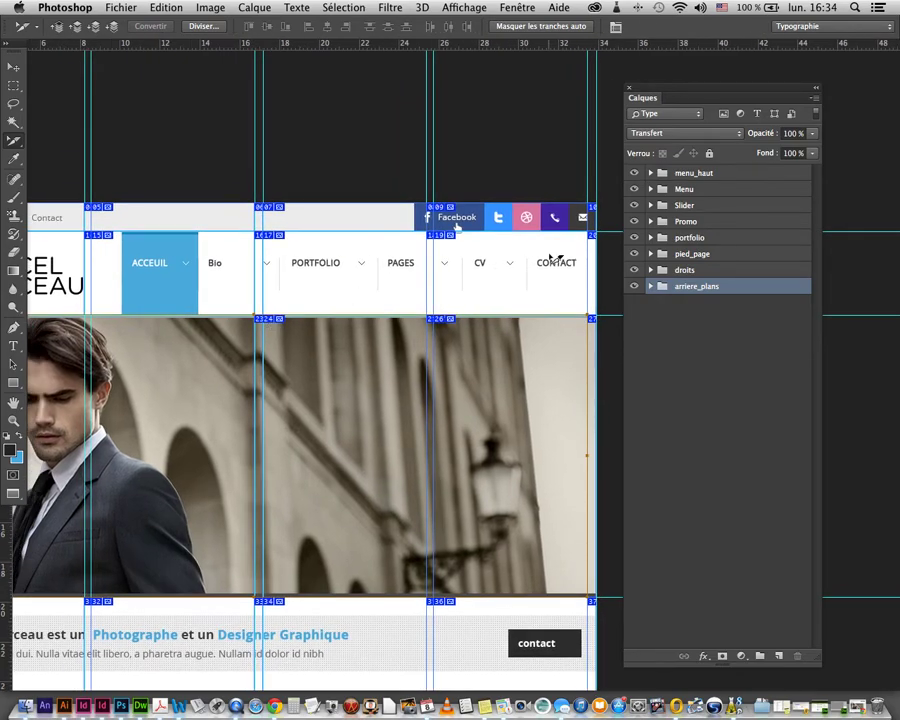
left_click(432, 265)
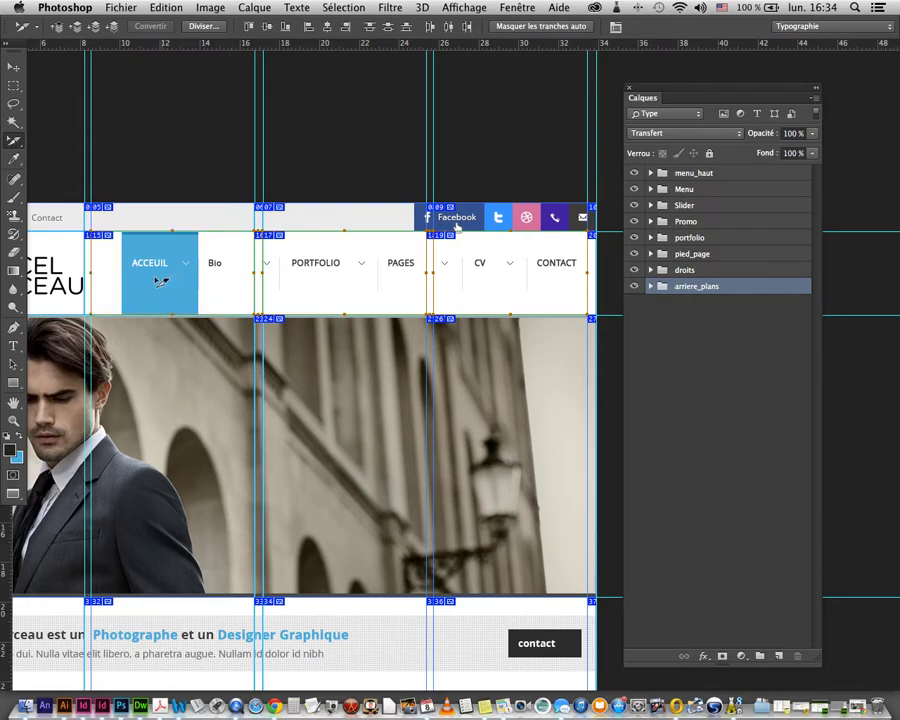
scroll(161, 281, "left", 5)
scroll(161, 281, "up", 1)
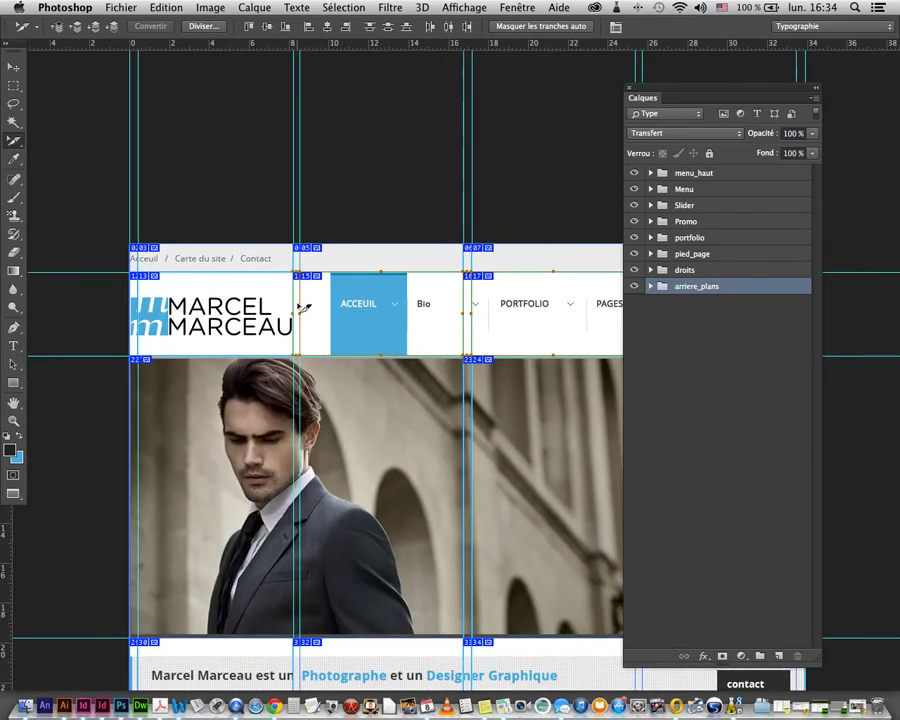
left_click(150, 307, "shift")
right_click(155, 305)
left_click(185, 351)
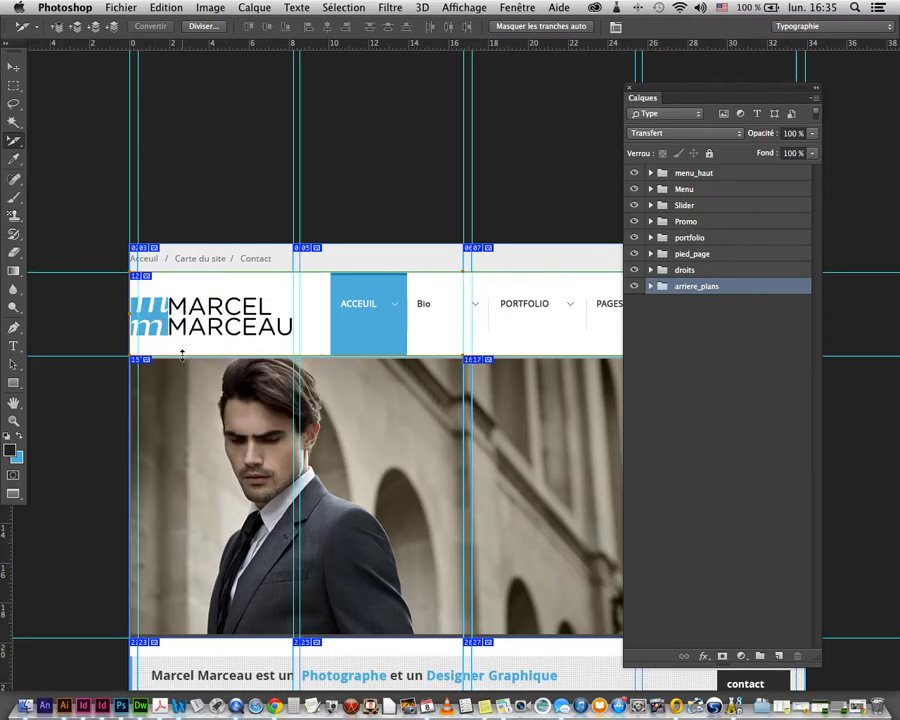
scroll(182, 355, "right", 2)
scroll(182, 355, "down", 1)
scroll(245, 272, "right", 2)
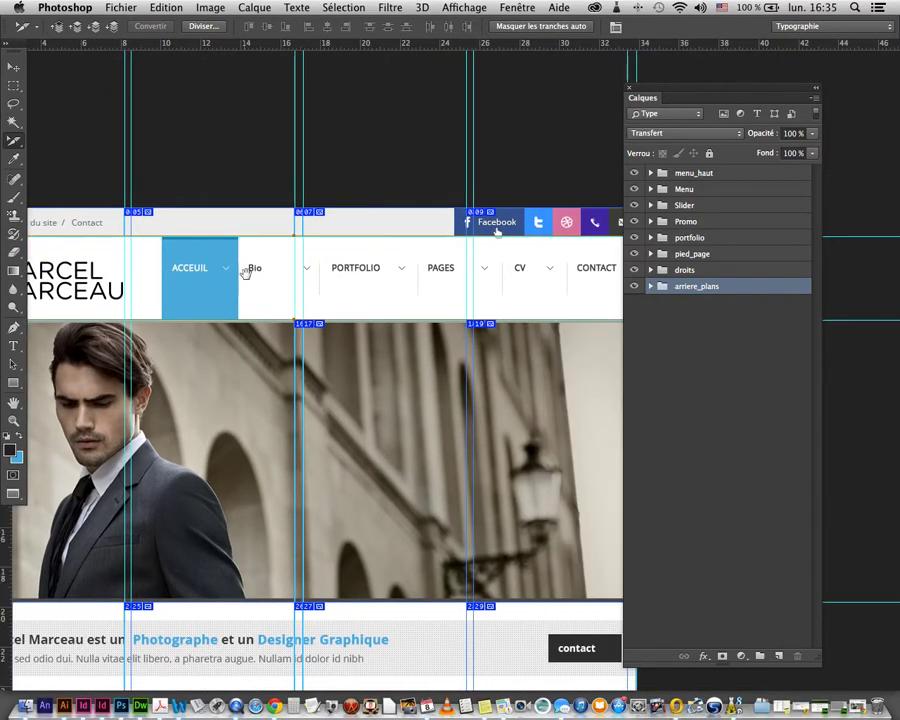
scroll(245, 272, "down", 1)
Step: Divide the header slice vertically into 7 equal slices using Diviser la tranche
right_click(238, 264)
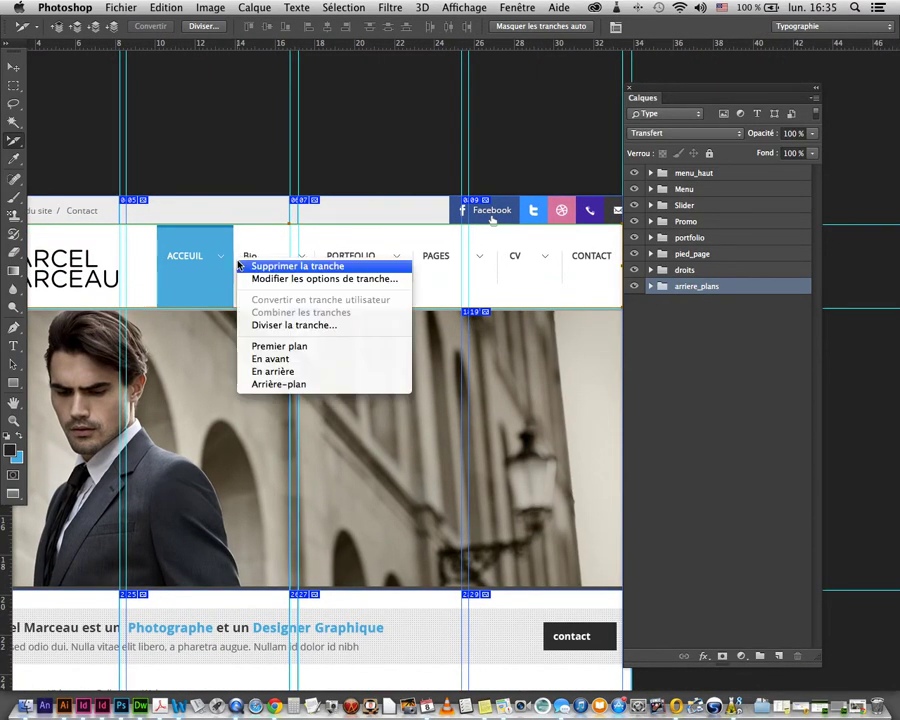
left_click(294, 325)
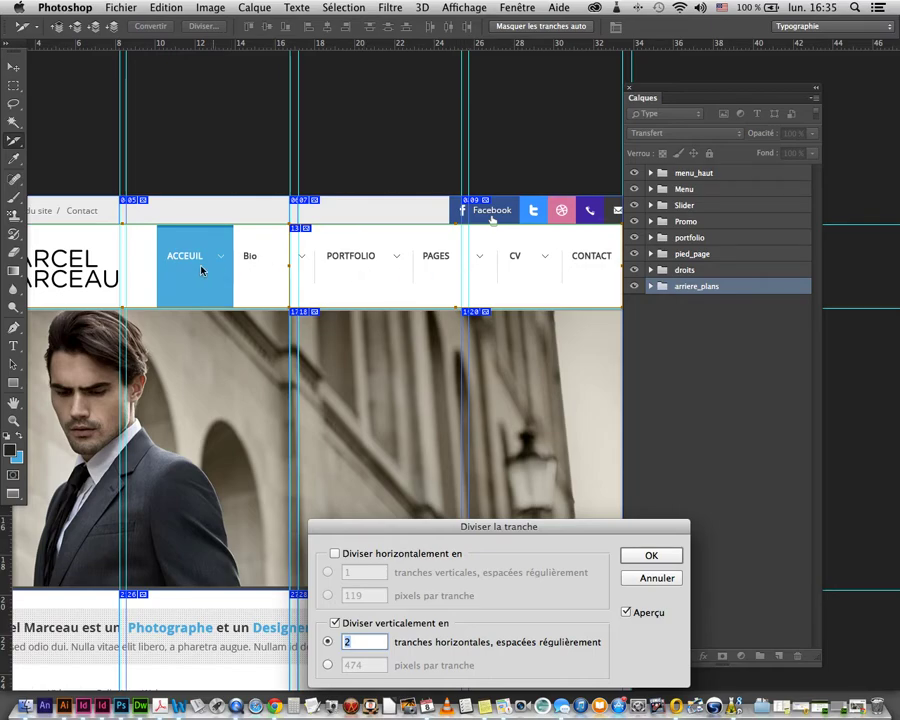
type("7")
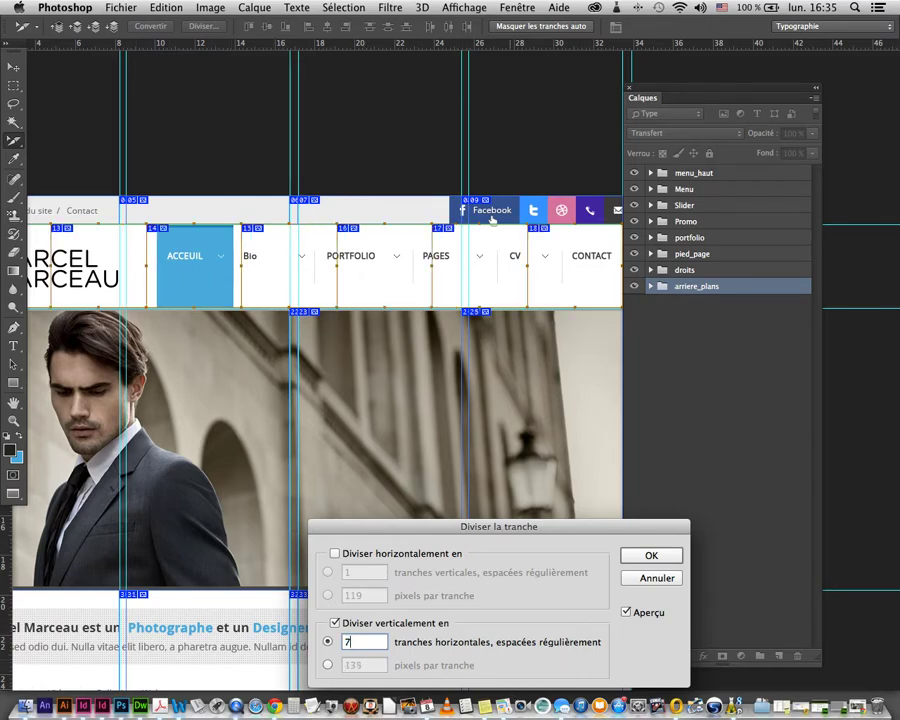
left_click(650, 555)
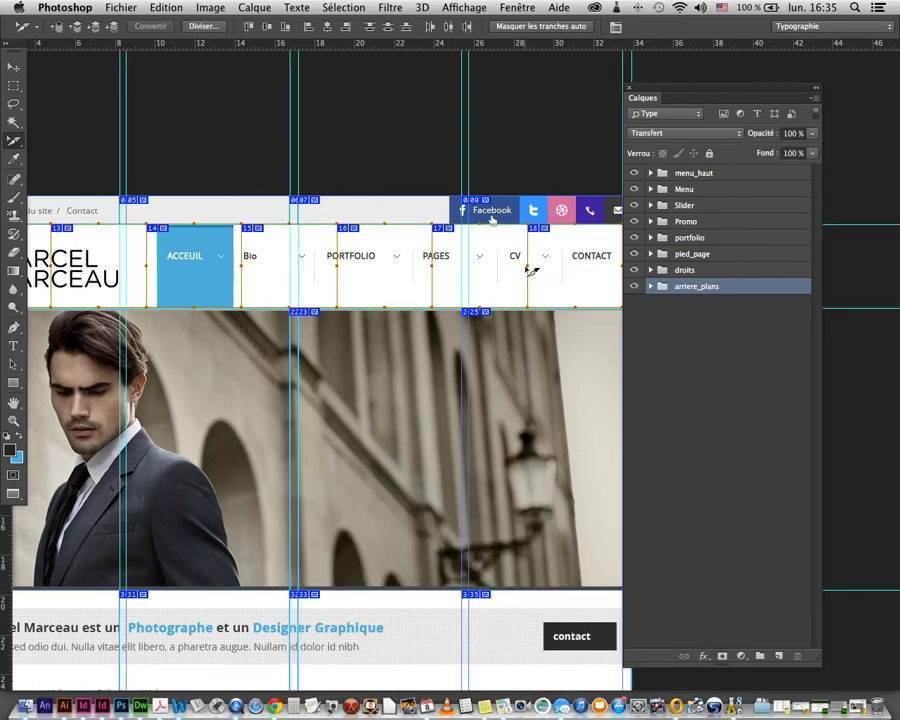
Step: Drag the header slice edges to fit ACCUEIL, Bio, PORTFOLIO, PAGES, CV and CONTACT
left_click_drag(537, 270, 559, 267)
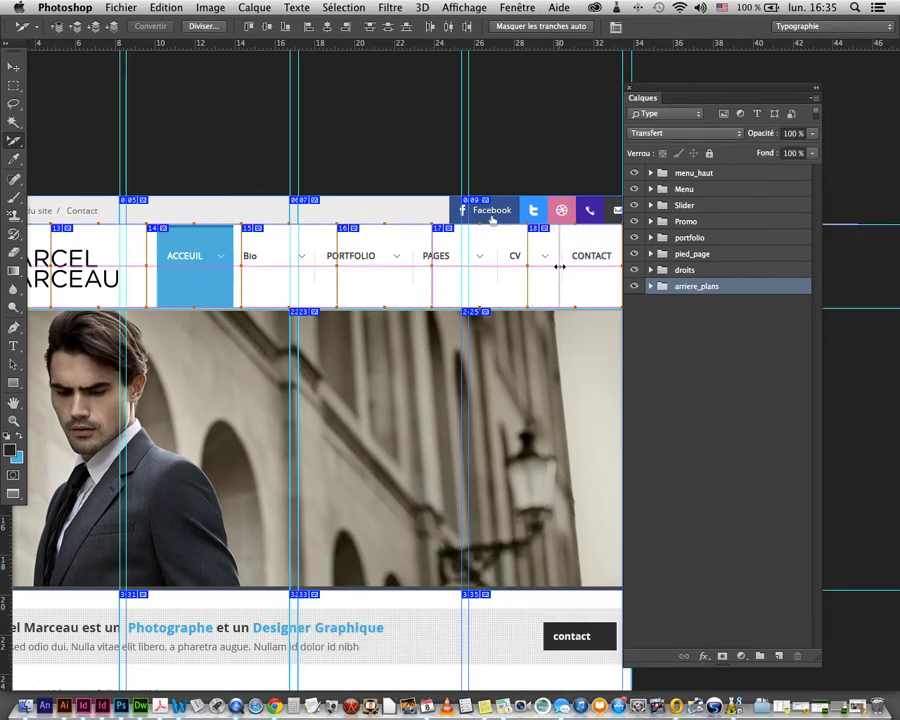
left_click_drag(460, 271, 495, 274)
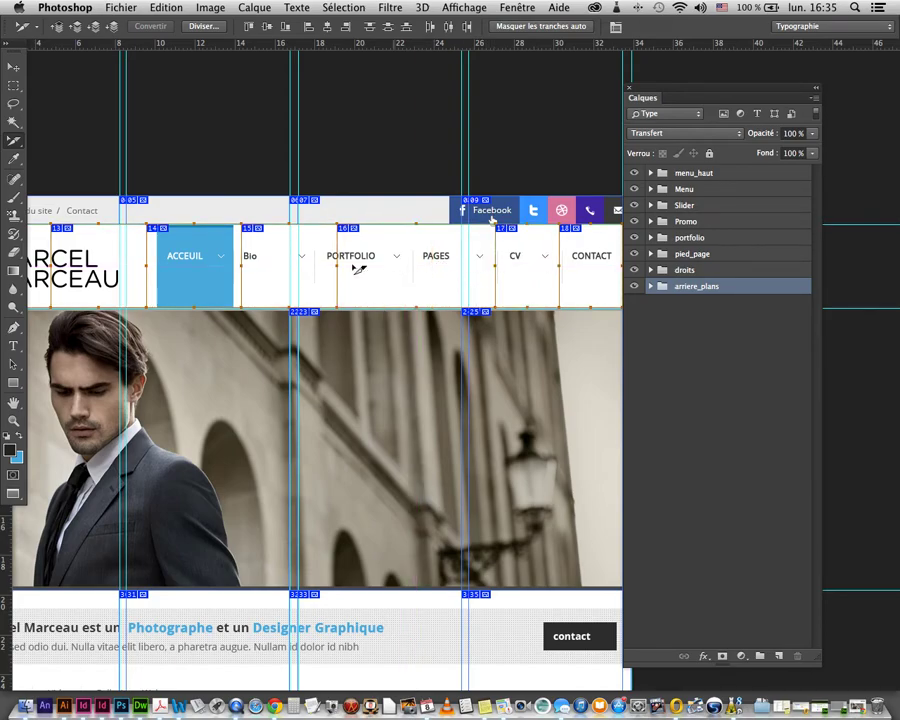
mouse_move(337, 264)
left_mouse_down()
mouse_move(410, 270)
mouse_move(266, 265)
left_mouse_up()
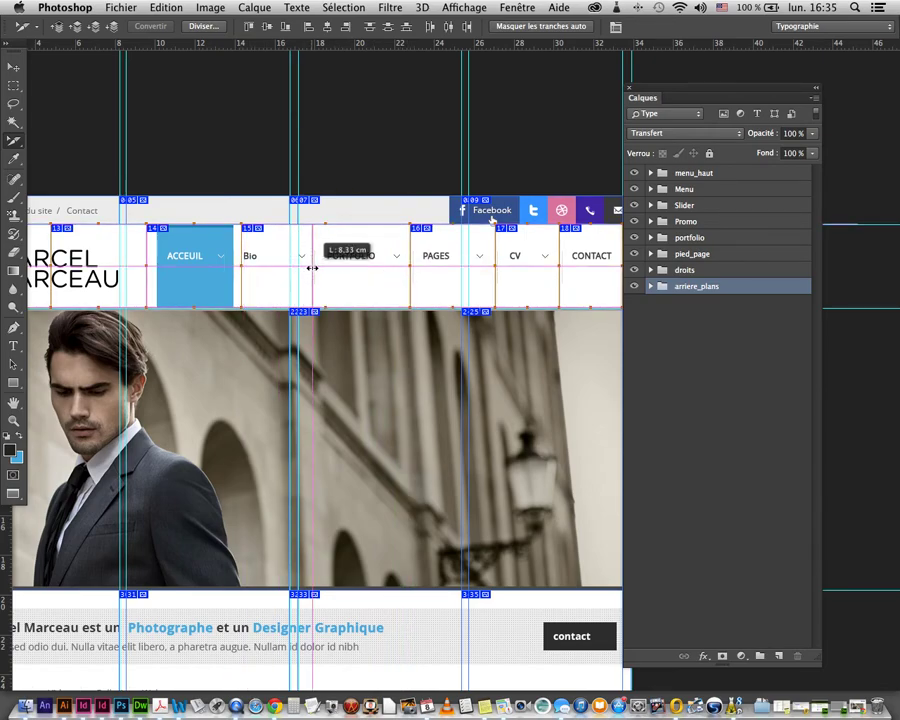
left_click_drag(266, 265, 312, 260)
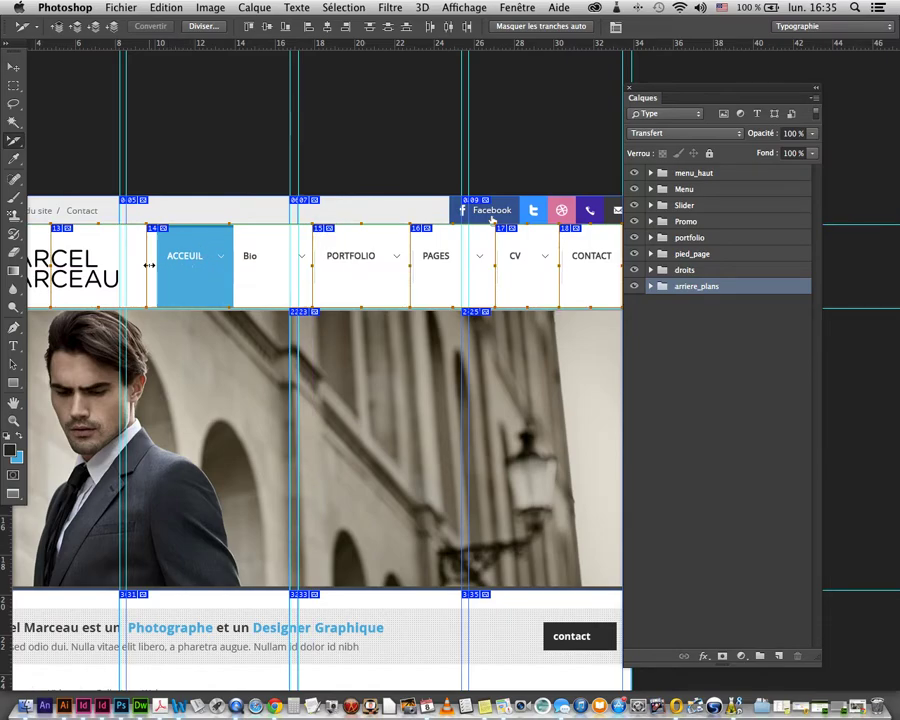
left_click_drag(157, 265, 155, 264)
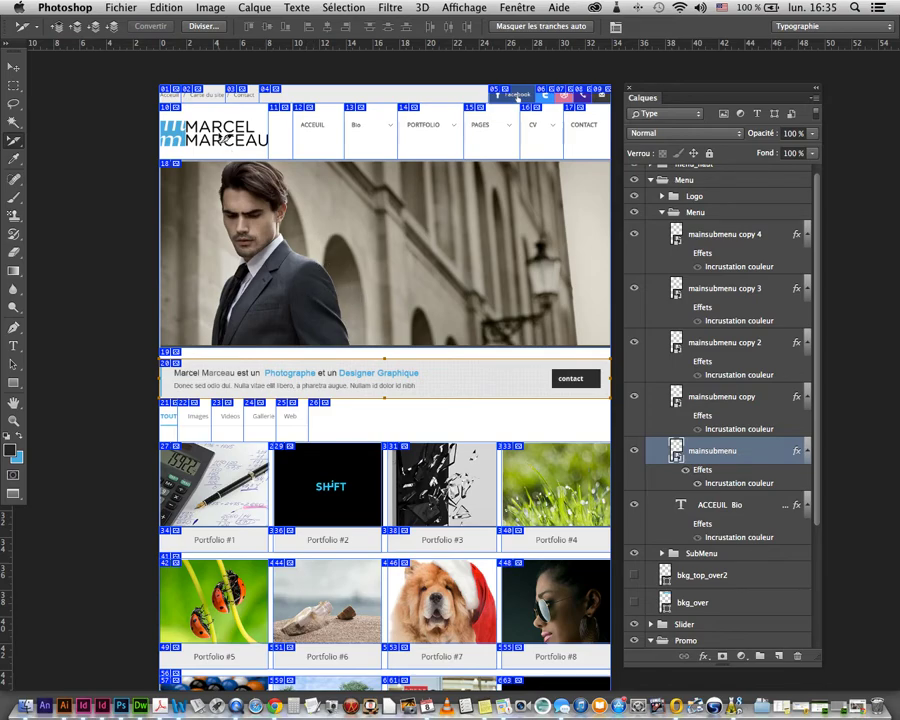
Step: Open the logo slice's options and check that it is named logo
double_click(216, 122)
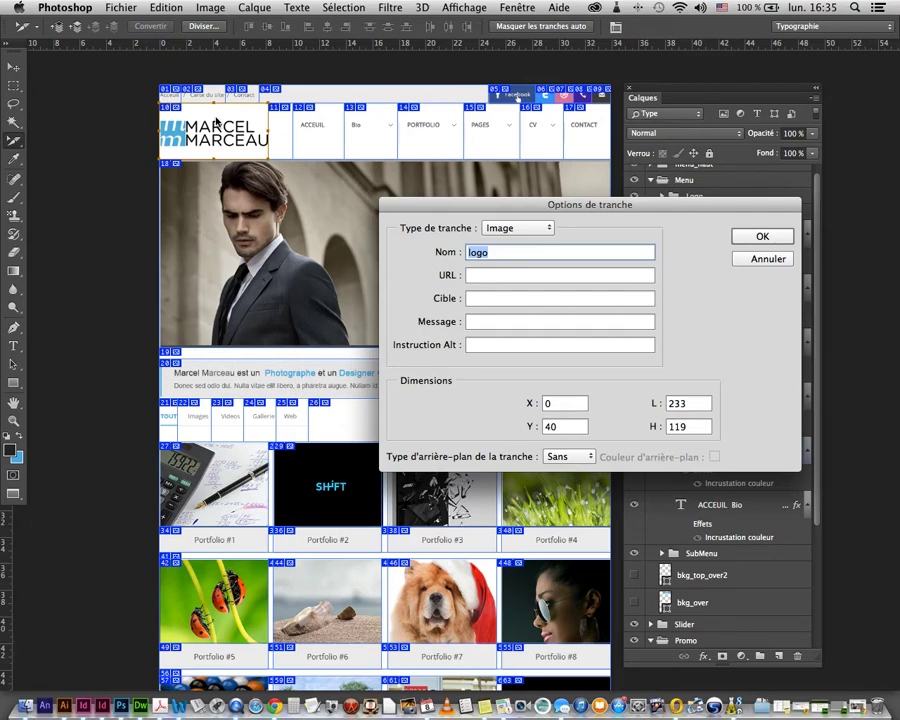
left_click(516, 252)
double_click(516, 252)
Step: Rename the large hero photo slice to visuel_Marcel
left_click(754, 253)
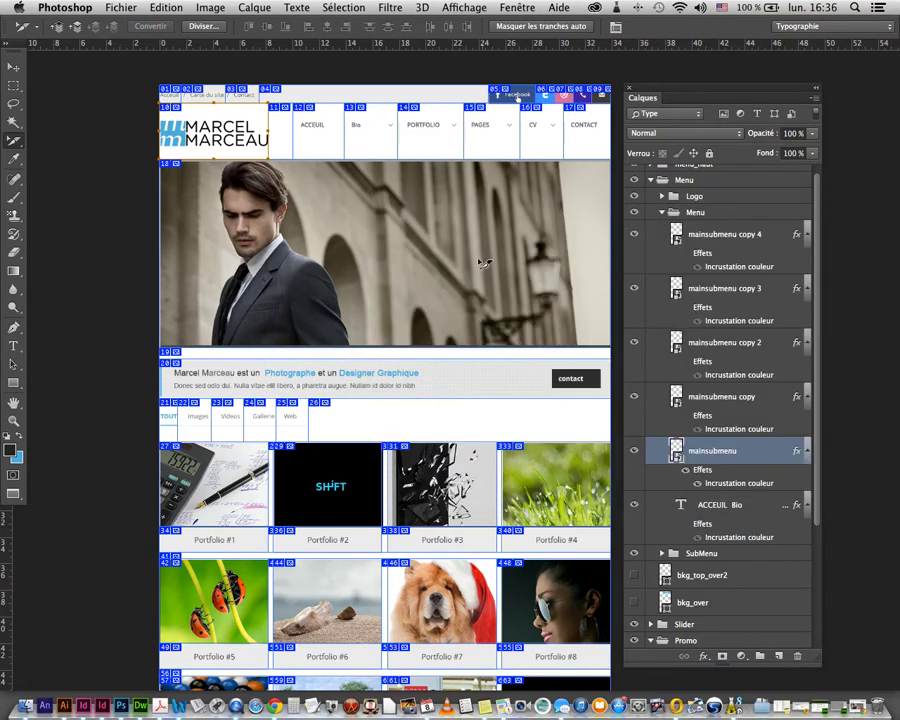
double_click(478, 262)
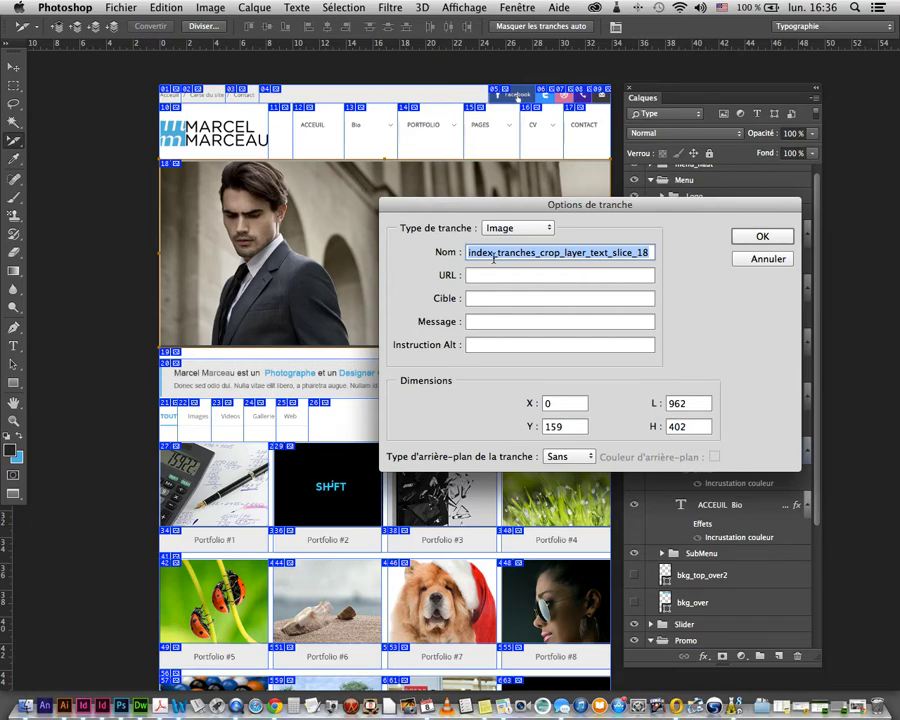
type("vid")
key("BackSpace")
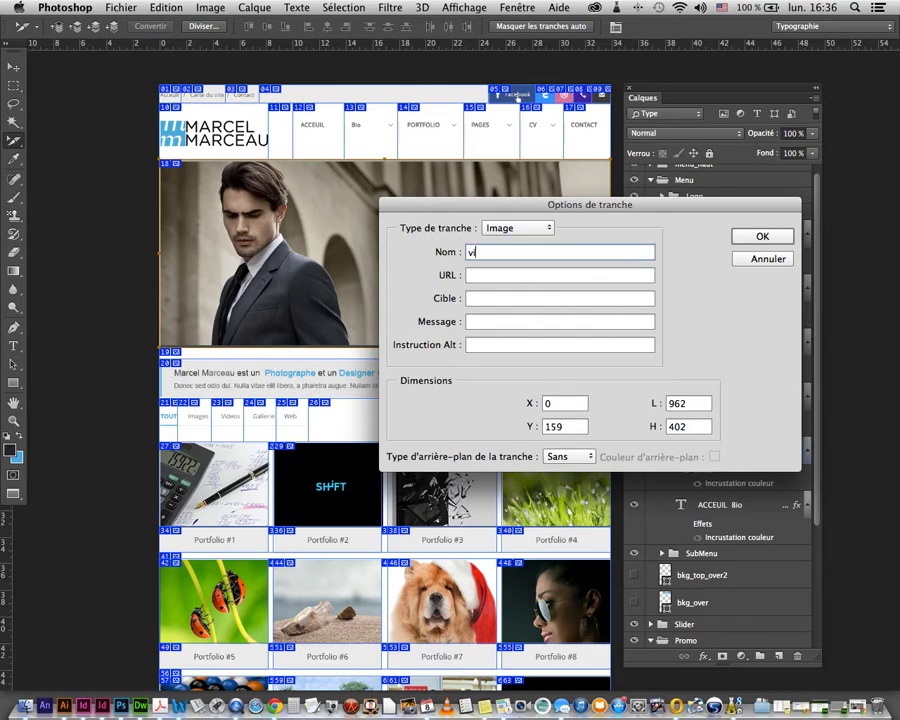
type("seule")
key("BackSpace")
key("BackSpace")
key("BackSpace")
key("BackSpace")
type("uel_Ma")
type("rcel")
key("Return")
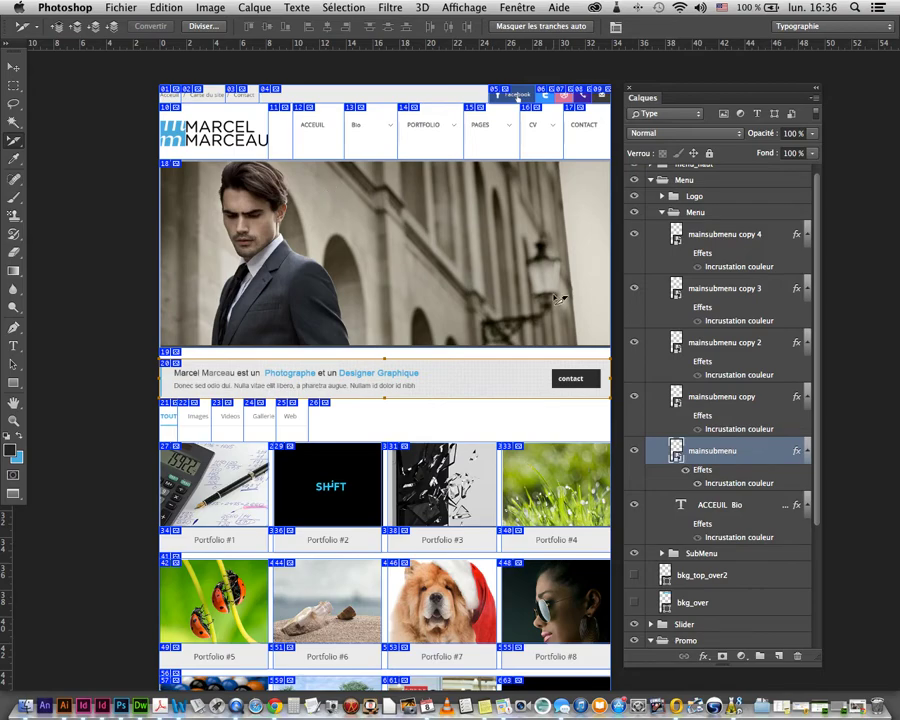
Step: Switch from slice editing to the Move tool
left_click(14, 68)
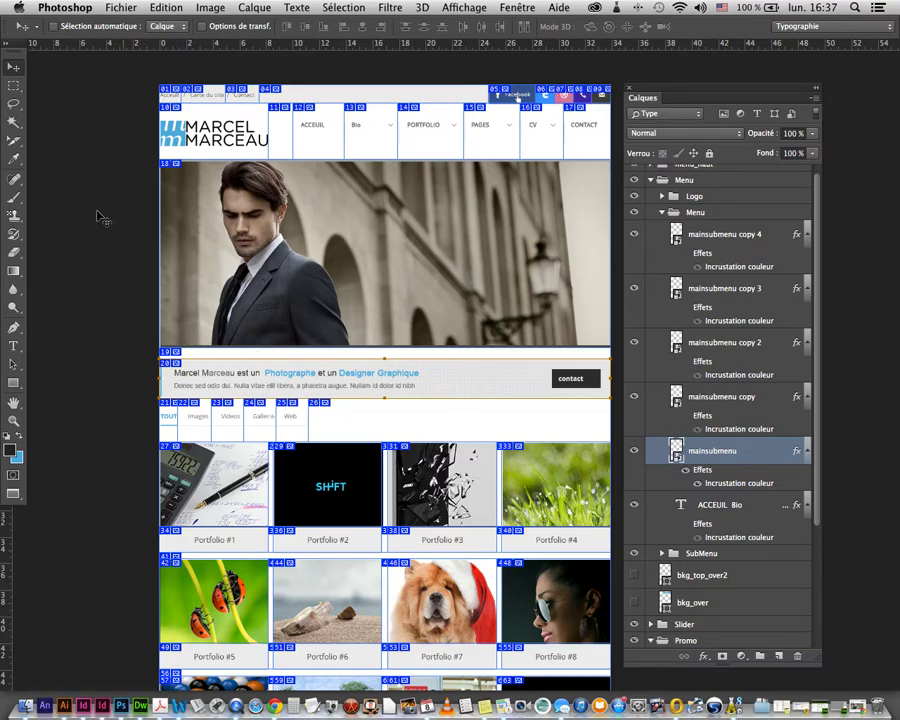
Step: Enable Auto-Select and pick the promo text layer, toggling its visibility to confirm it
left_click(57, 25)
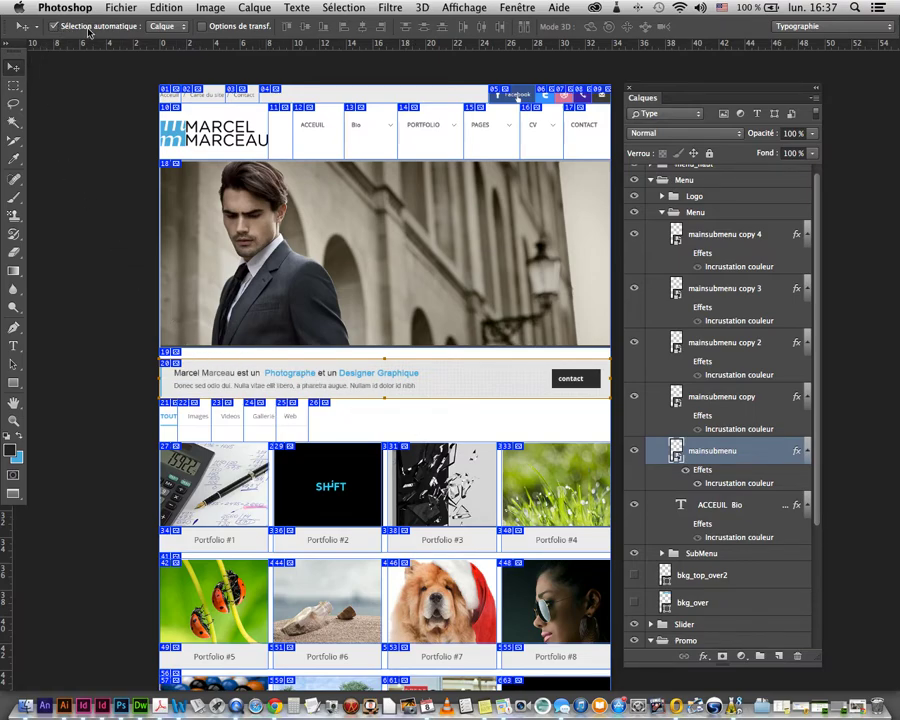
left_click(259, 384)
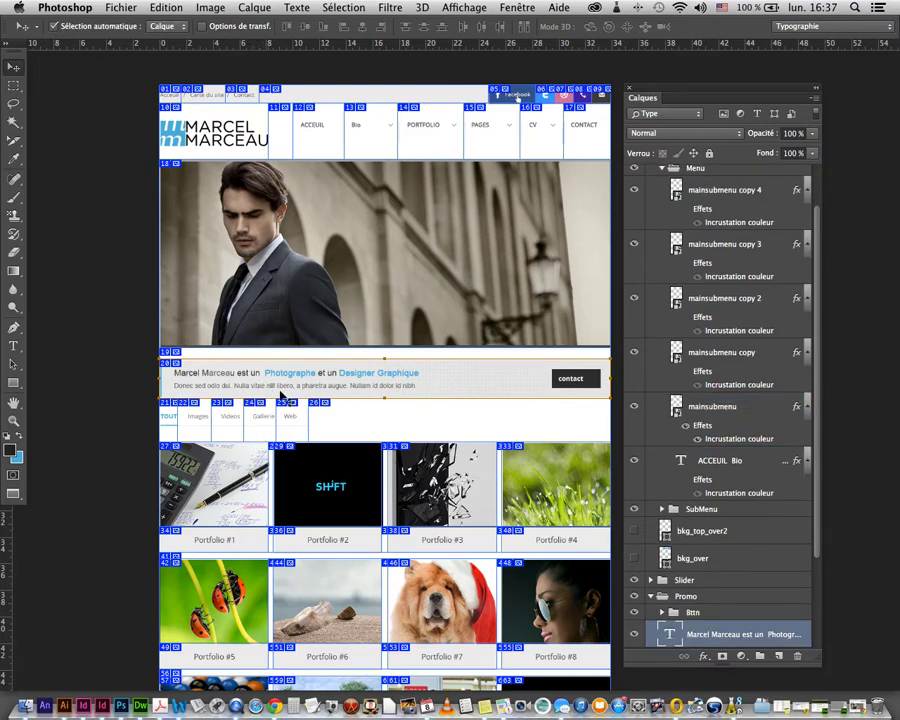
left_click(634, 634)
left_click(14, 140)
right_click(410, 368)
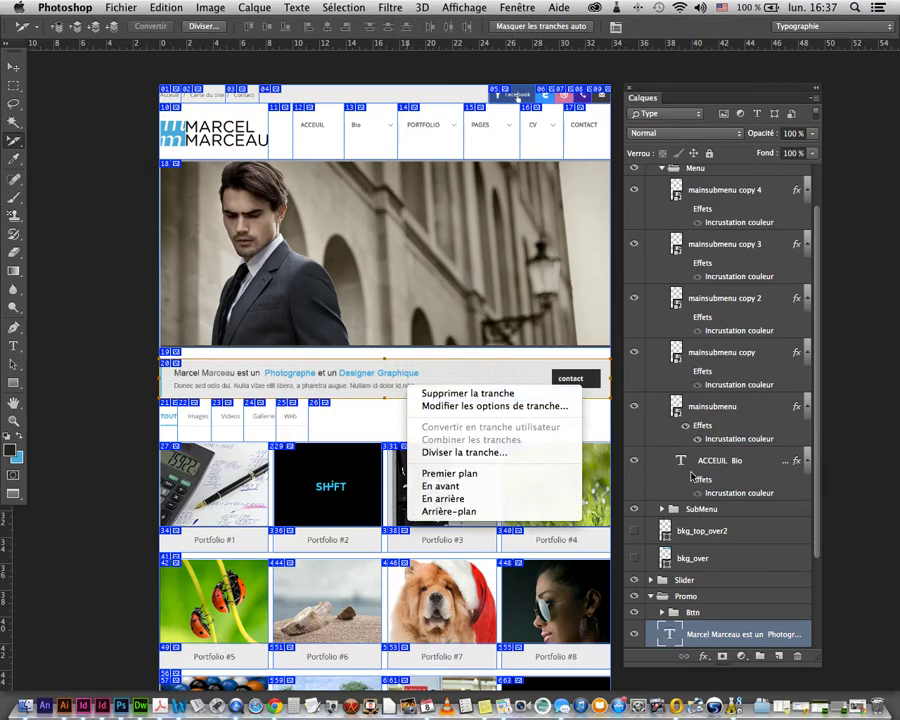
left_click(727, 632)
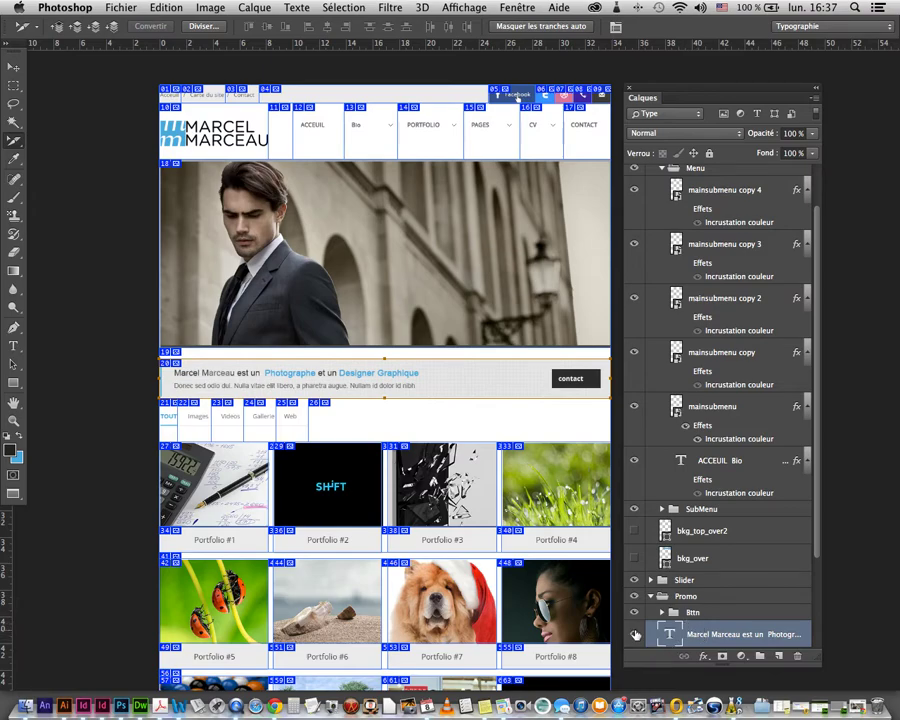
left_click(634, 634)
Step: Create a slice from the promo text layer, then shift the text about 31 px right
left_click(267, 9)
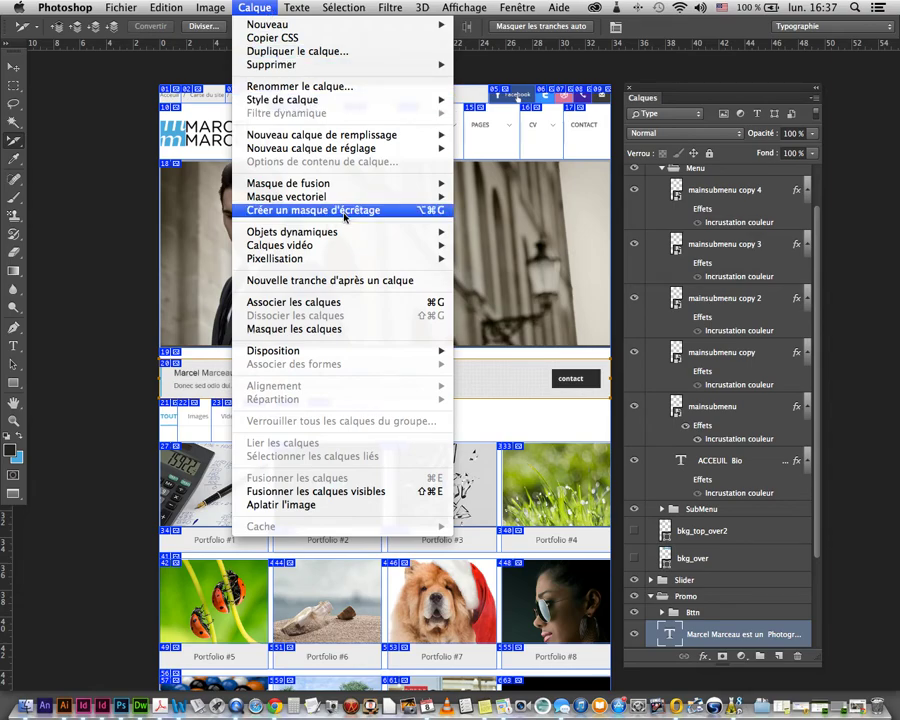
left_click(340, 281)
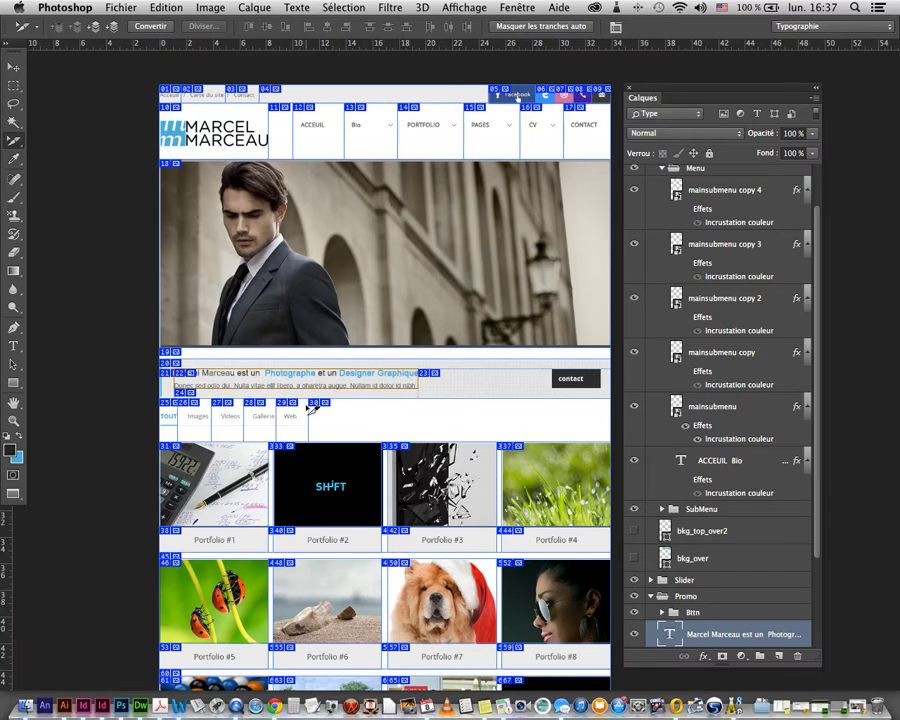
left_click(13, 66)
left_click_drag(388, 386, 418, 388)
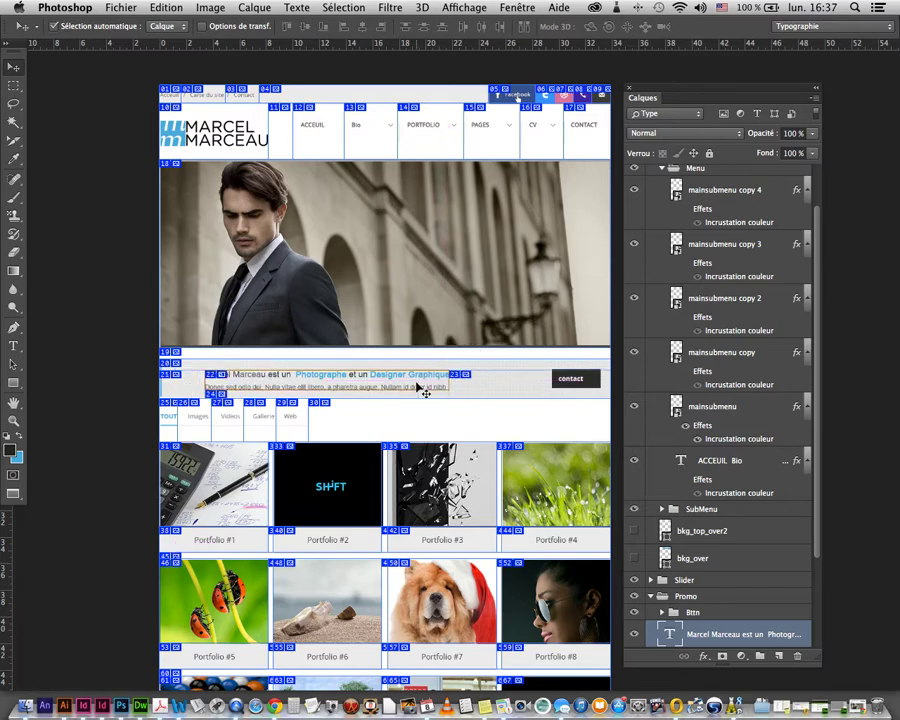
Step: Undo the promo text move and create layer-based slice 22 from the Bttn group's Shape 7 layer
key("ctrl+z")
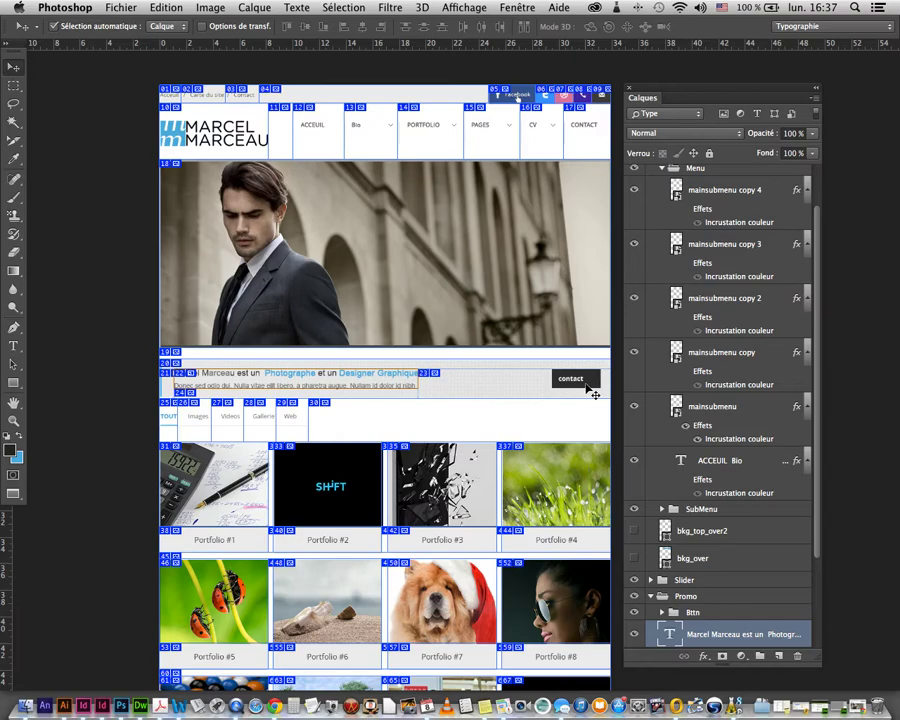
left_click(585, 382)
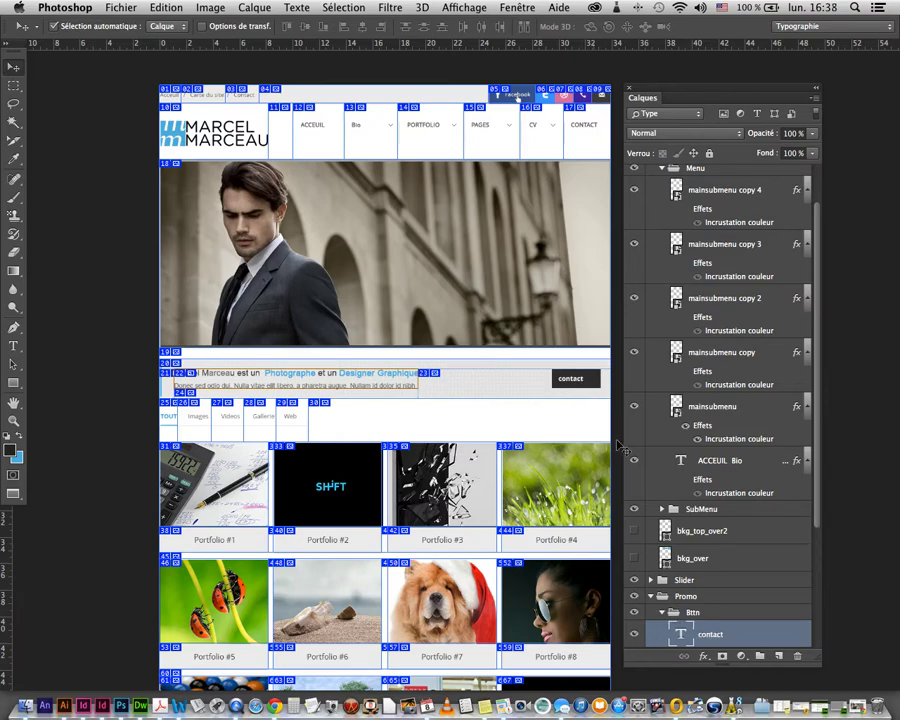
scroll(670, 525, "down", 3)
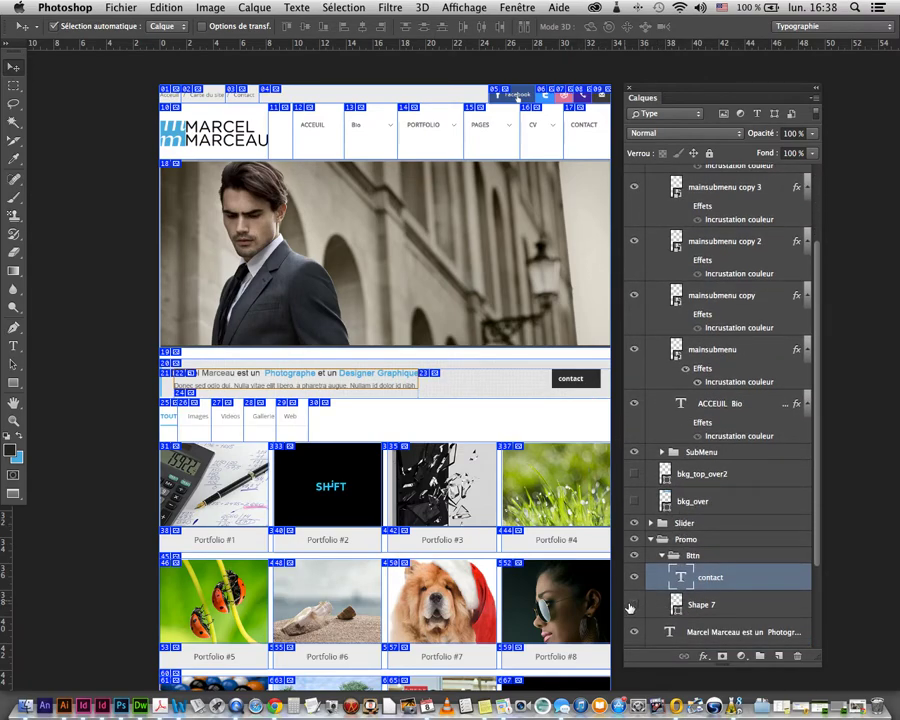
left_click(676, 605)
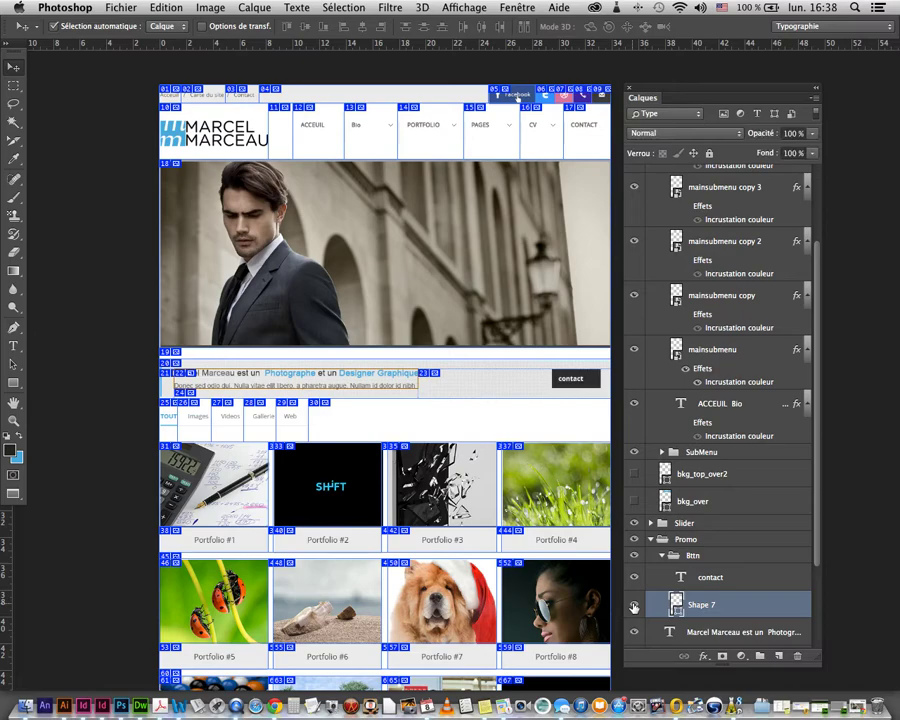
left_click(254, 7)
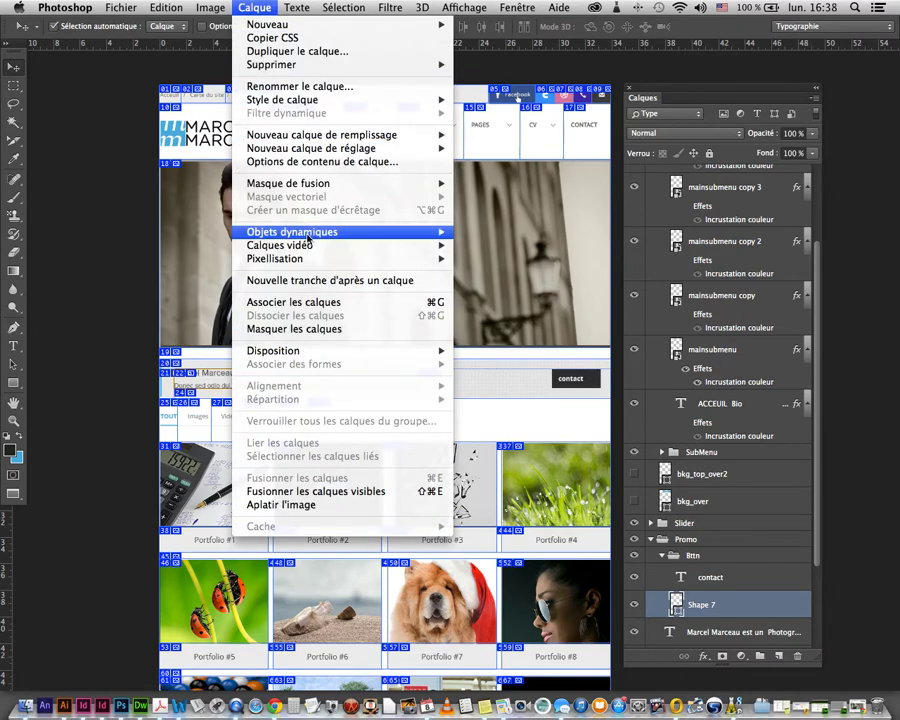
left_click(320, 280)
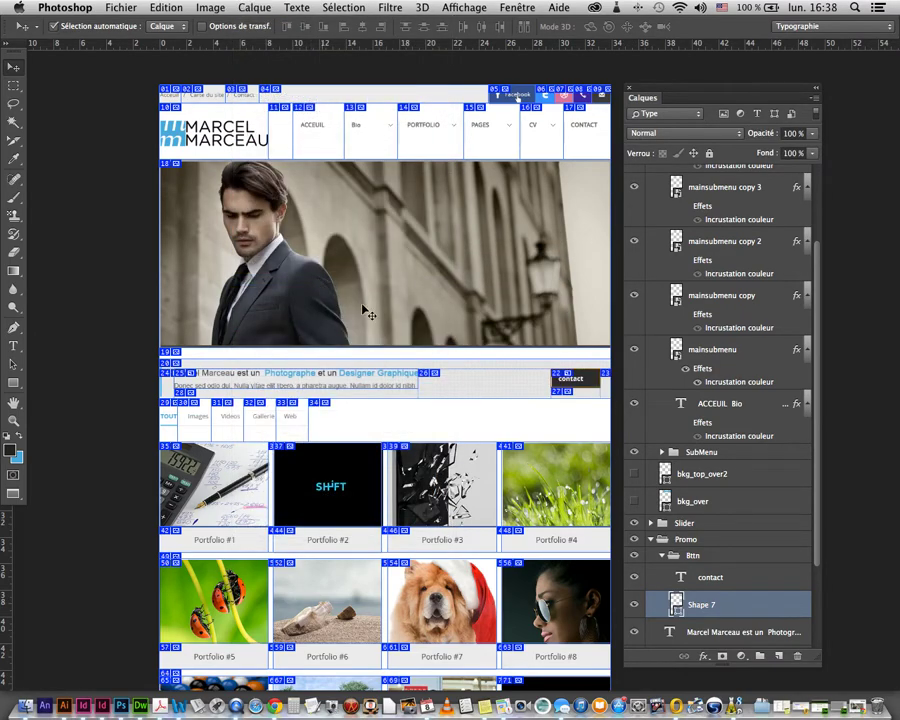
Step: Name the promo text slice texte_central
left_click(13, 140)
double_click(315, 377)
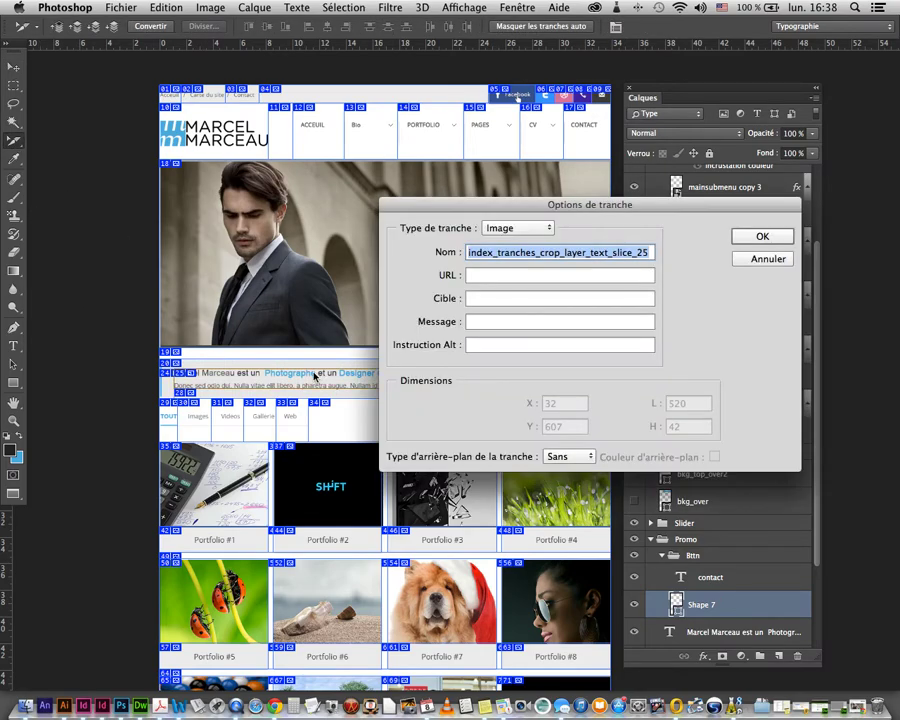
type("texte_")
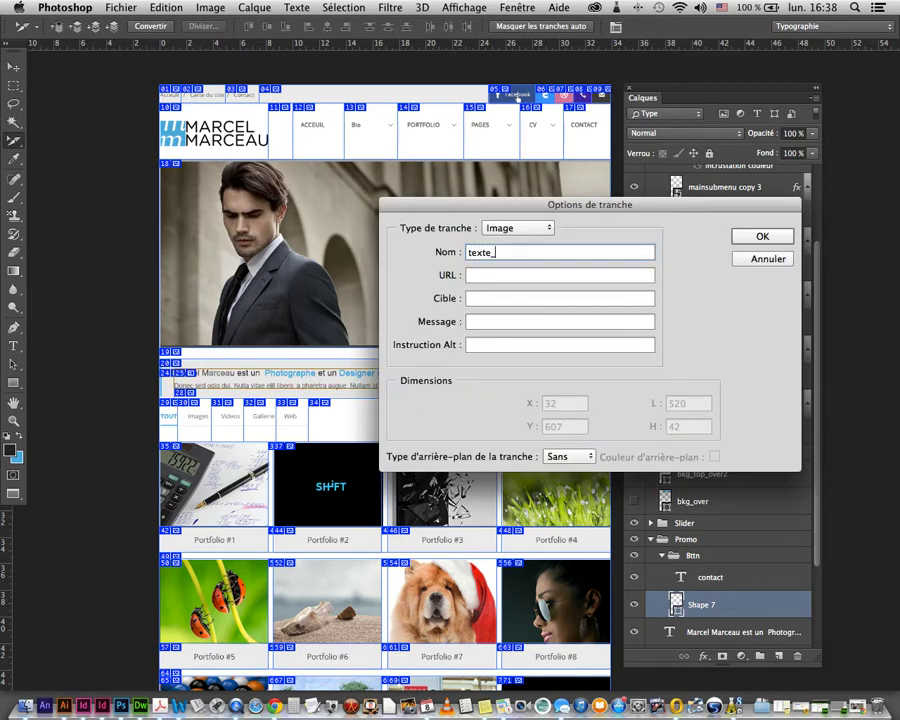
type("central")
left_click(762, 236)
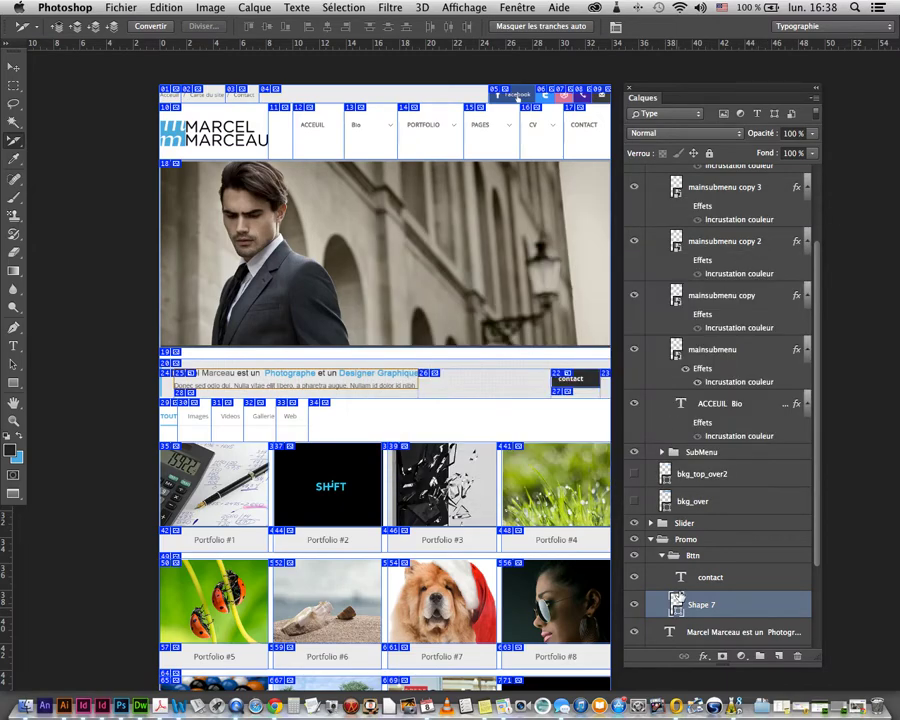
Step: Name the contact button slice contact
double_click(586, 382)
type("con")
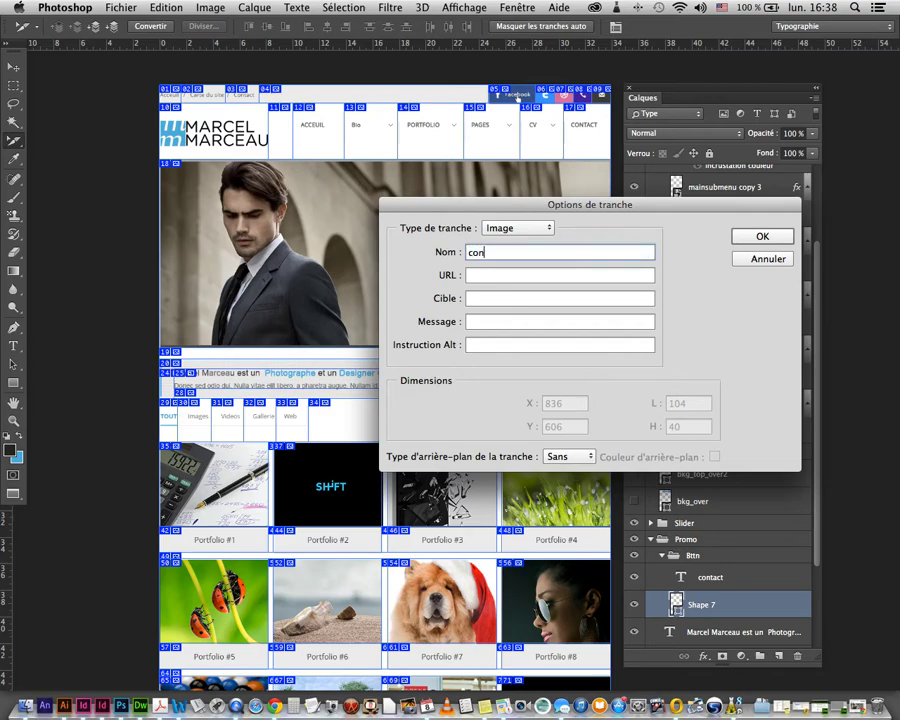
type("tact")
key("Return")
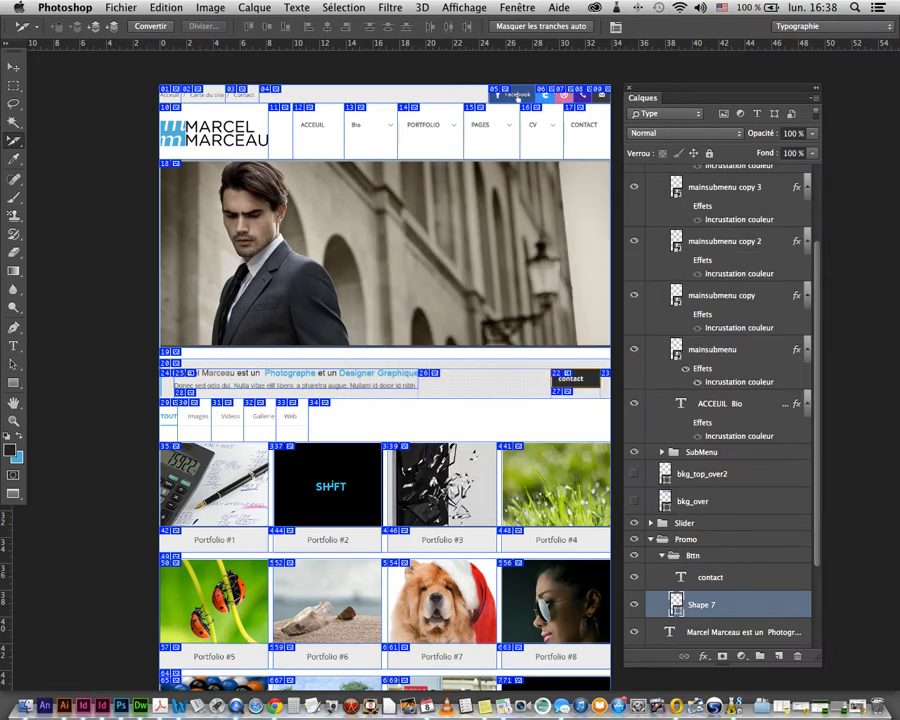